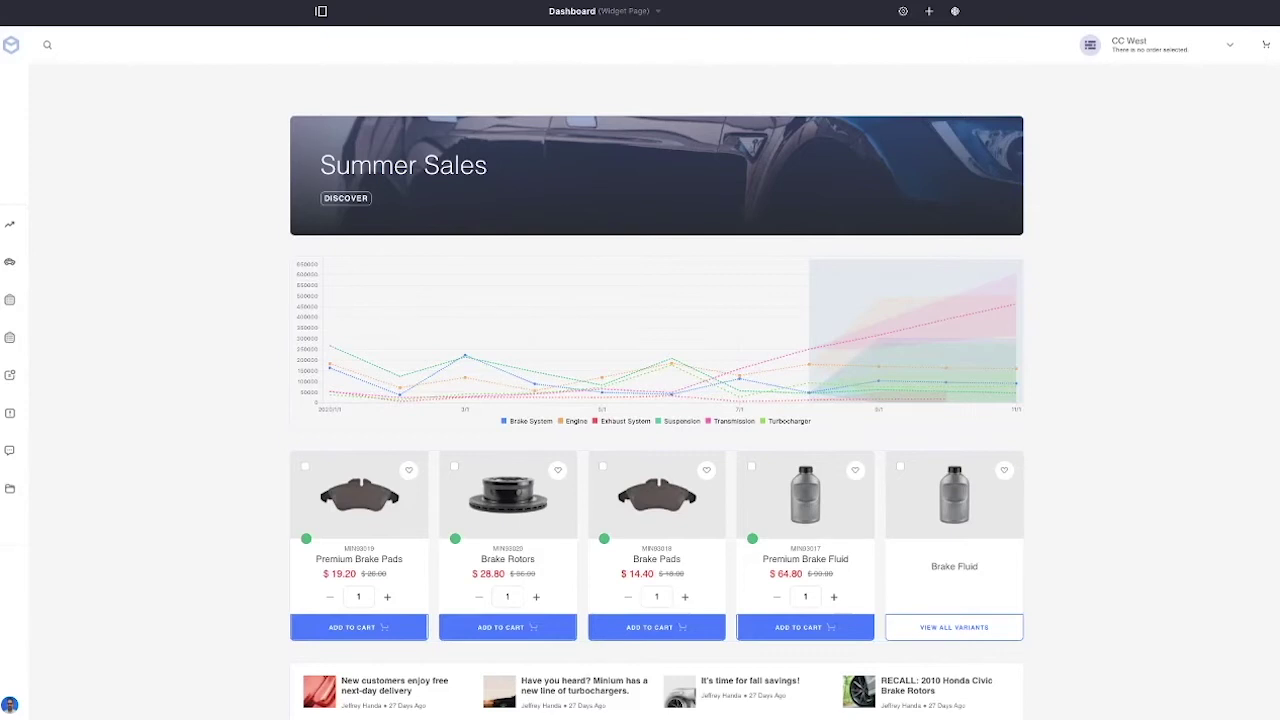
# Search the Commerce product list for "turbo" and open the Turbocharger product.
pyautogui.click(323, 12)
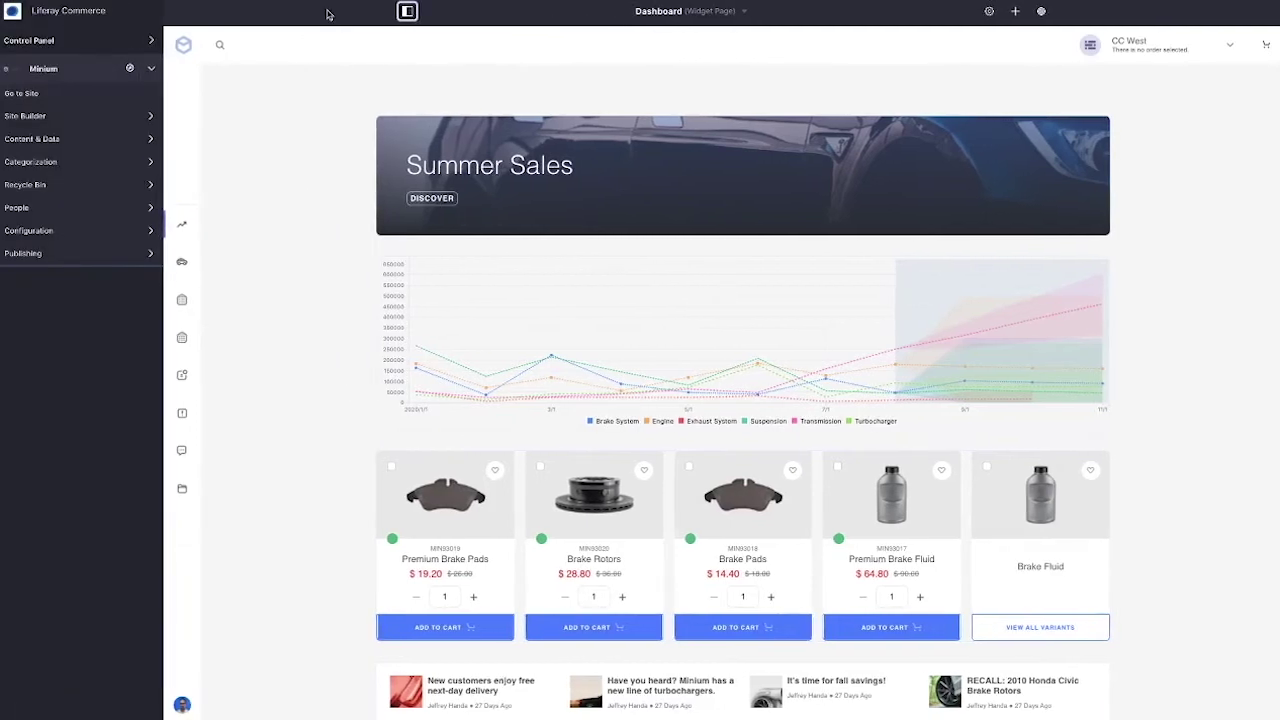
pyautogui.click(120, 41)
pyautogui.click(49, 111)
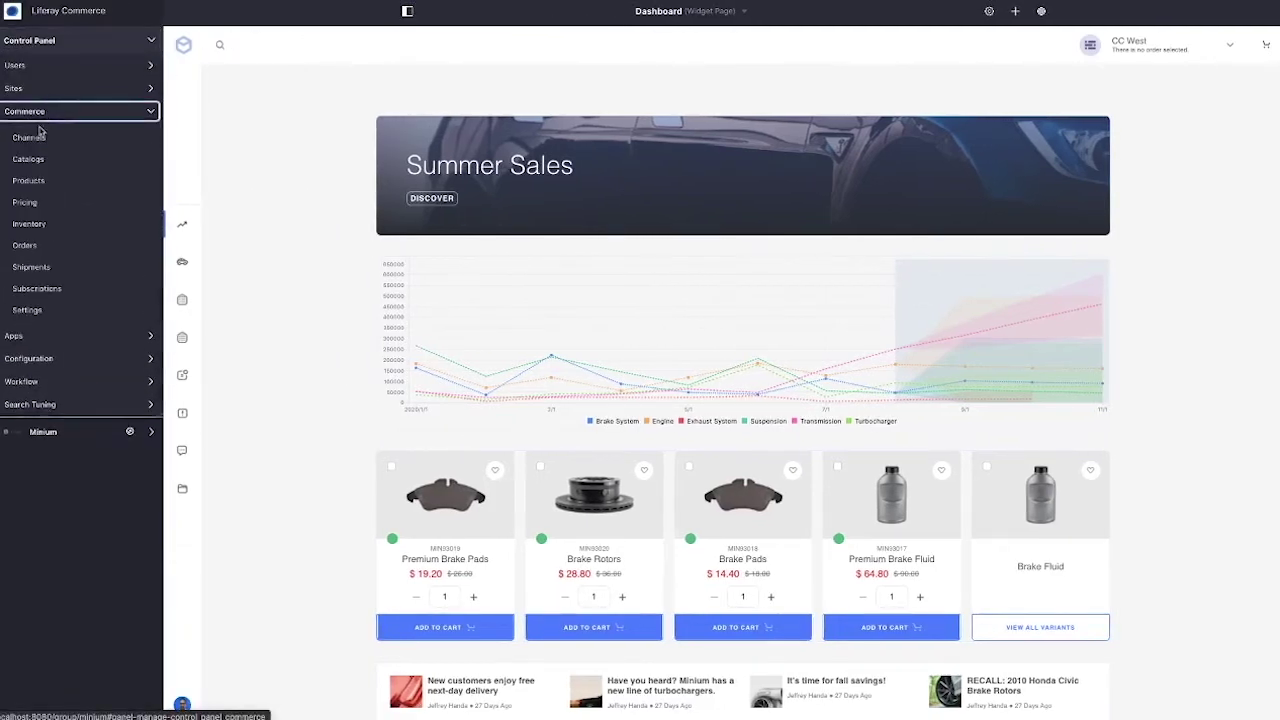
pyautogui.click(30, 180)
pyautogui.click(482, 108)
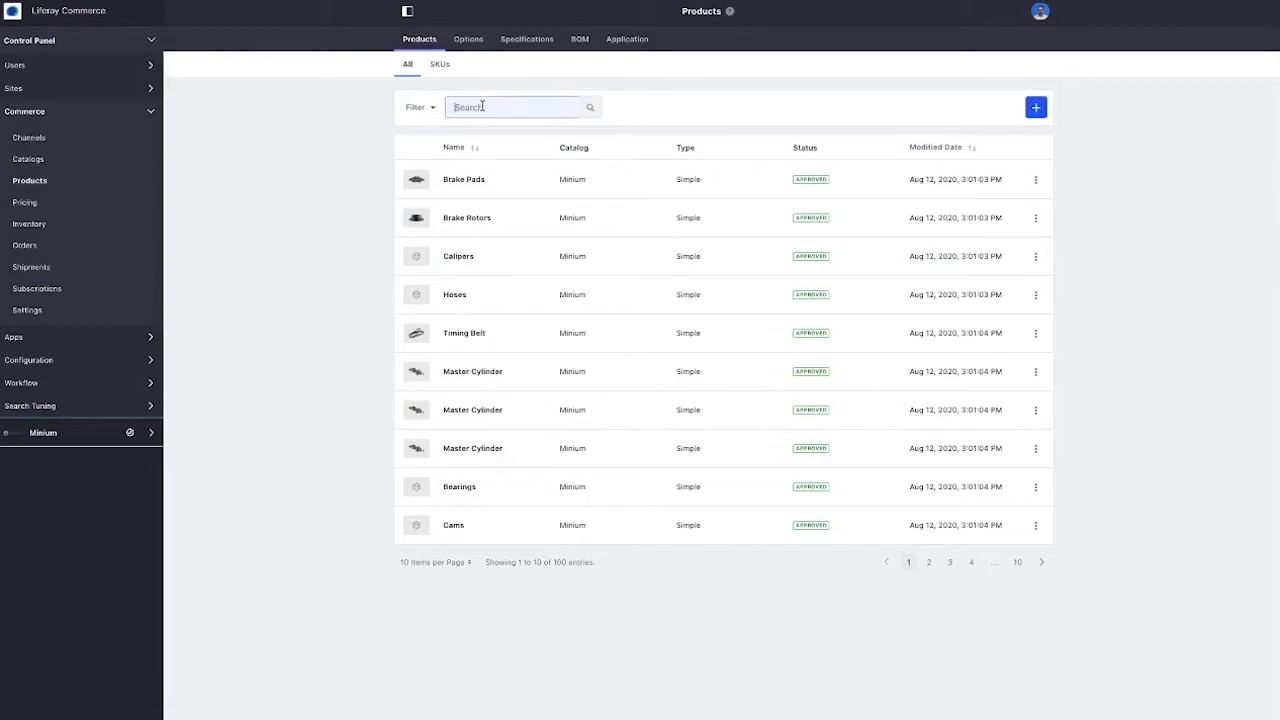
pyautogui.write('turbo')
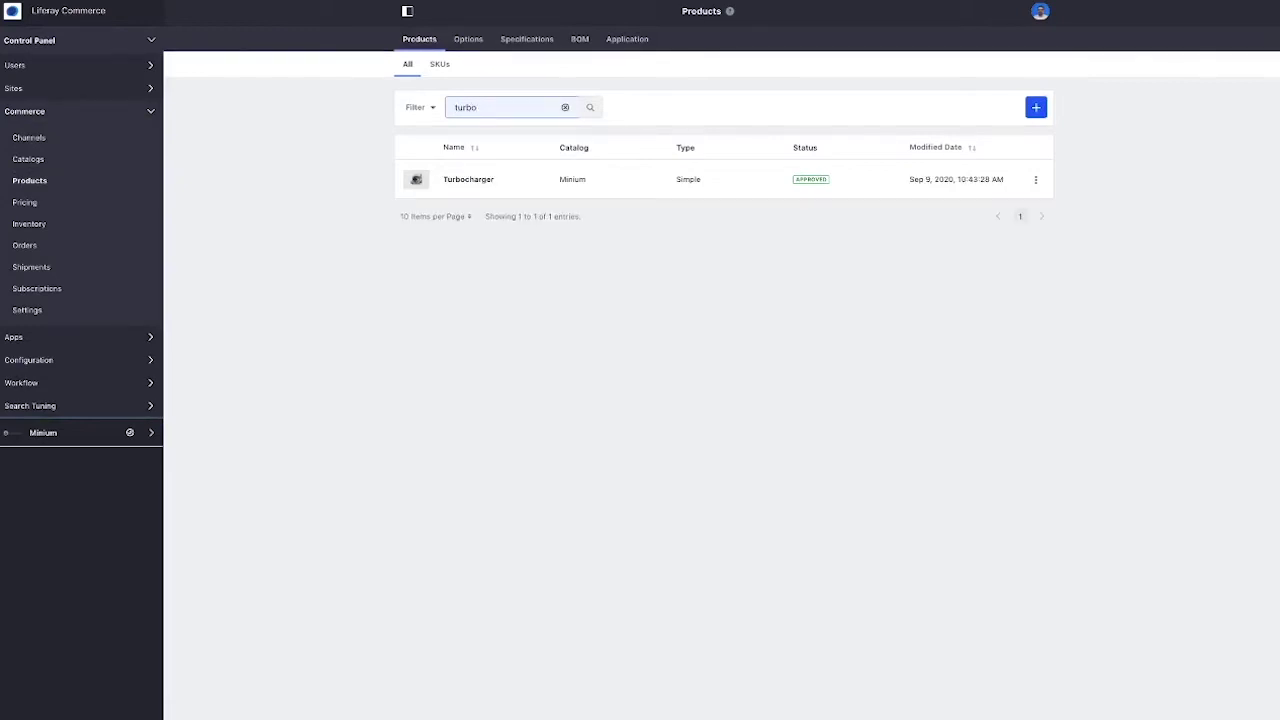
pyautogui.click(469, 179)
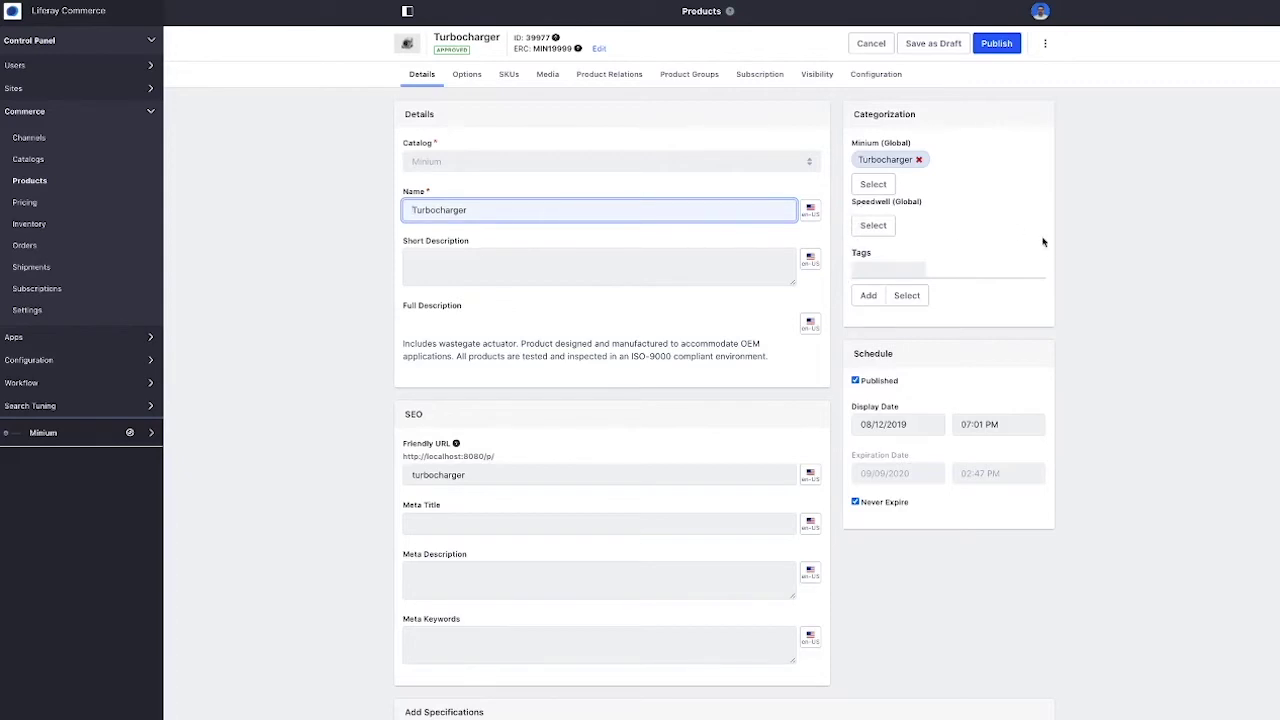
# Switch the product's name to the fr-FR translation and enter "Turbocompresseur".
pyautogui.click(810, 210)
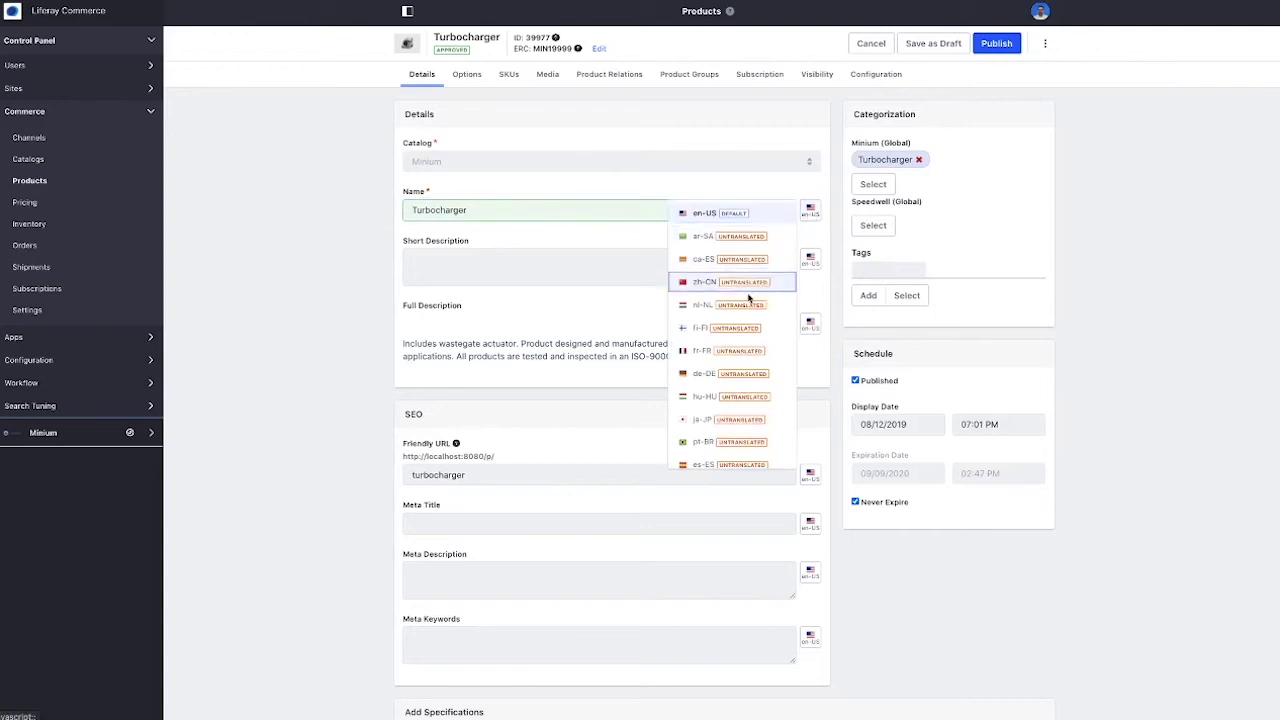
pyautogui.click(728, 351)
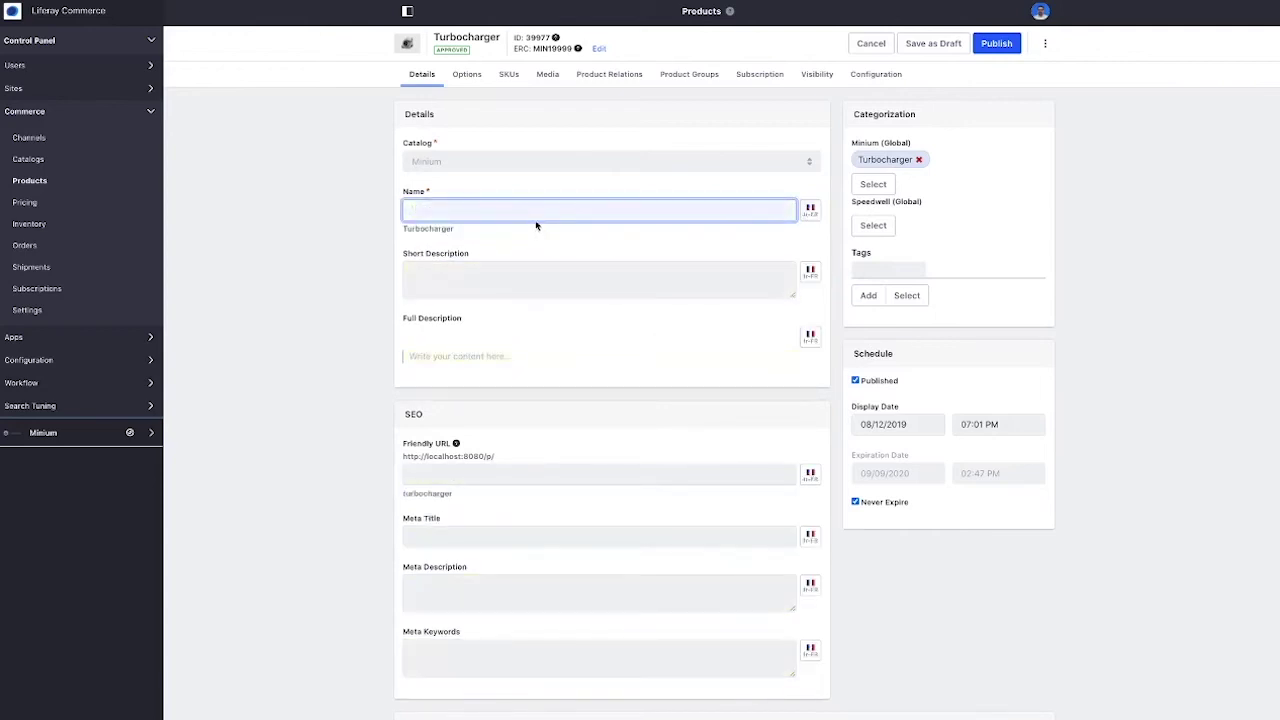
pyautogui.write('Turbocompresseur')
# Enter the French full description, translating the English text on the wastegate actuator, OEM applications and ISO-9000 testing, and publish the product.
pyautogui.click(490, 240)
pyautogui.click(435, 352)
pyautogui.write("Comprend un actionneur de soupape de décharge. Produit conçu et fabriqué pour s'adapter aux applications OEM. Tous les produits sont testés et inspectés dans un environnement conforme à la norme ISO-9000.")
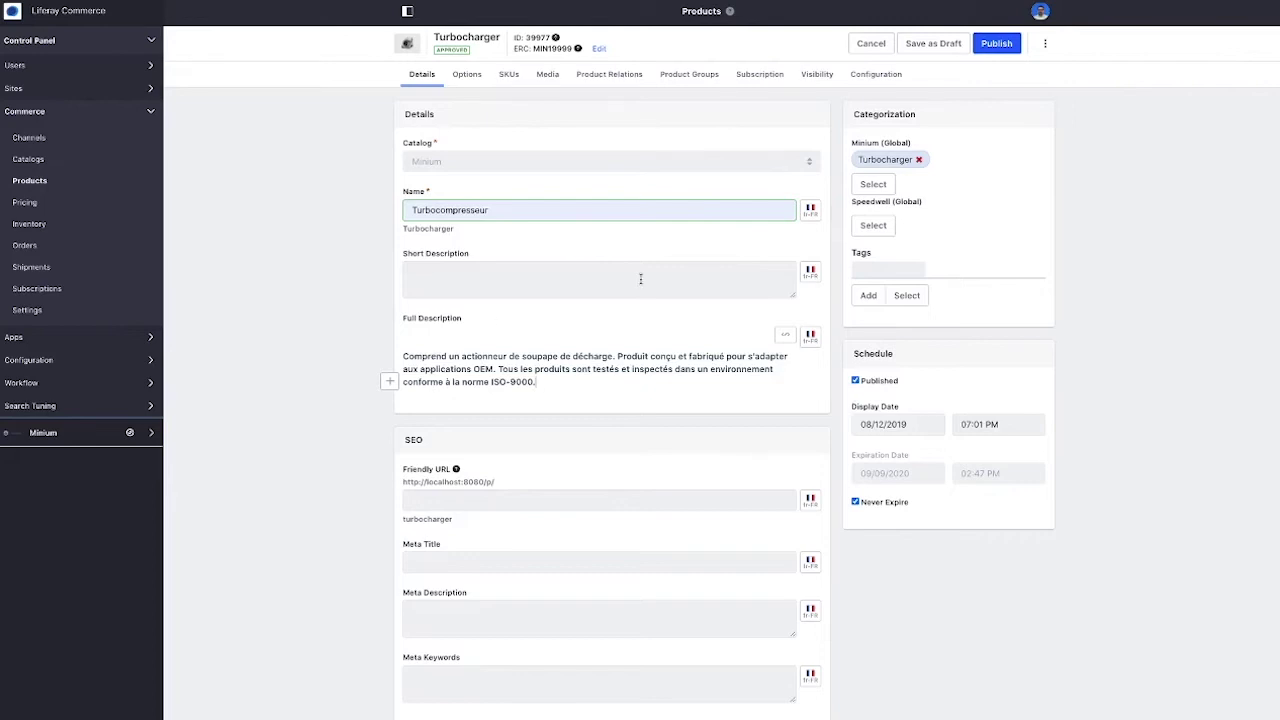
pyautogui.click(996, 44)
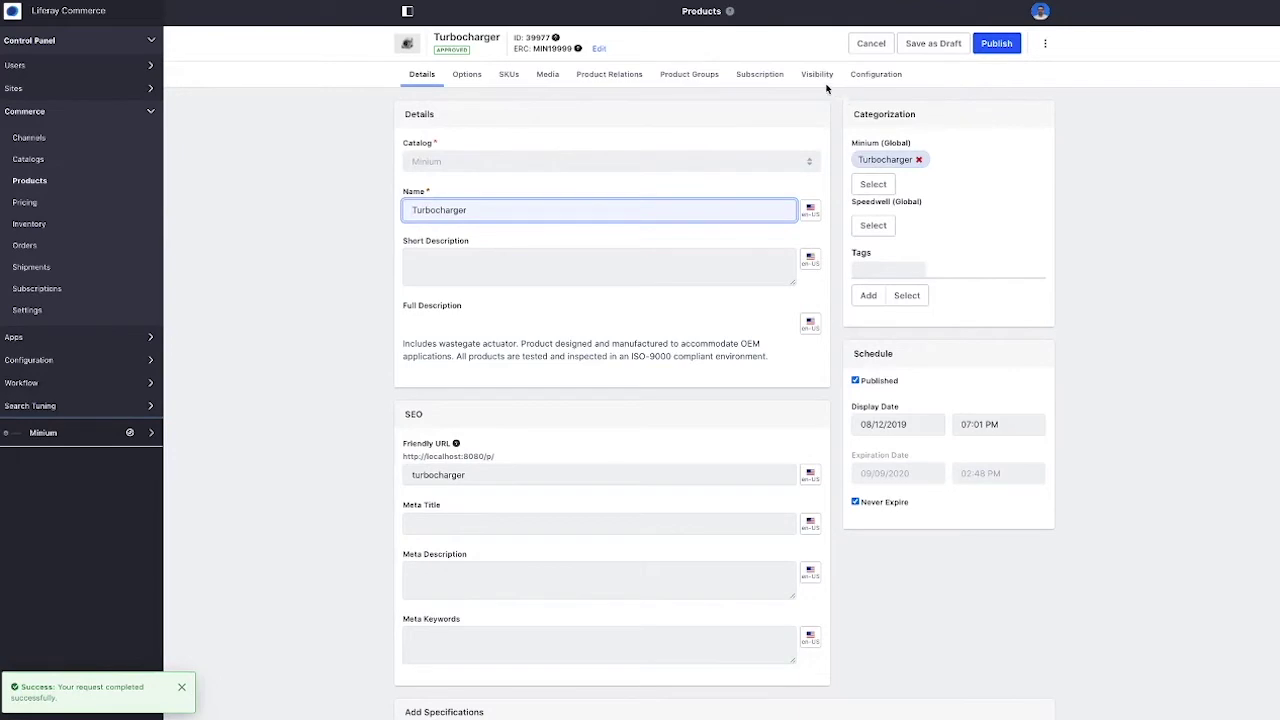
# Add the Turbocharger Alternate View file to the product's images, titled "Turbocharger Alternate View", and publish it.
pyautogui.click(549, 75)
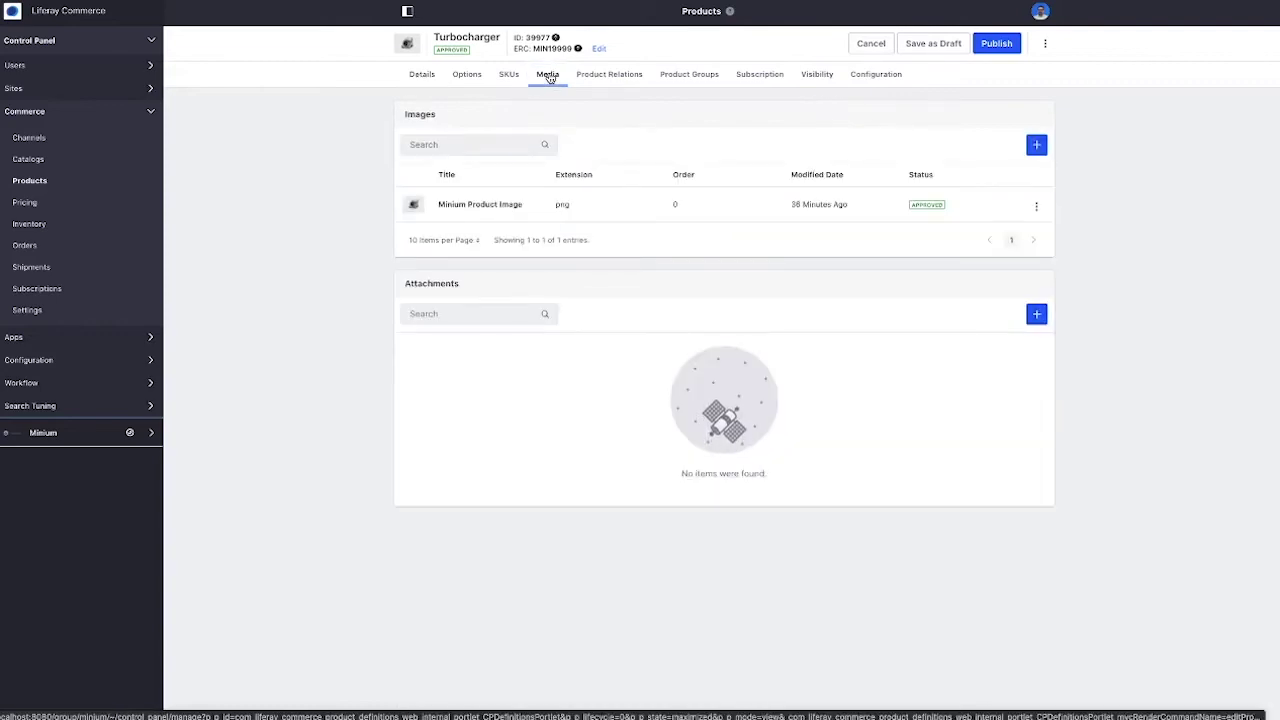
pyautogui.click(1037, 146)
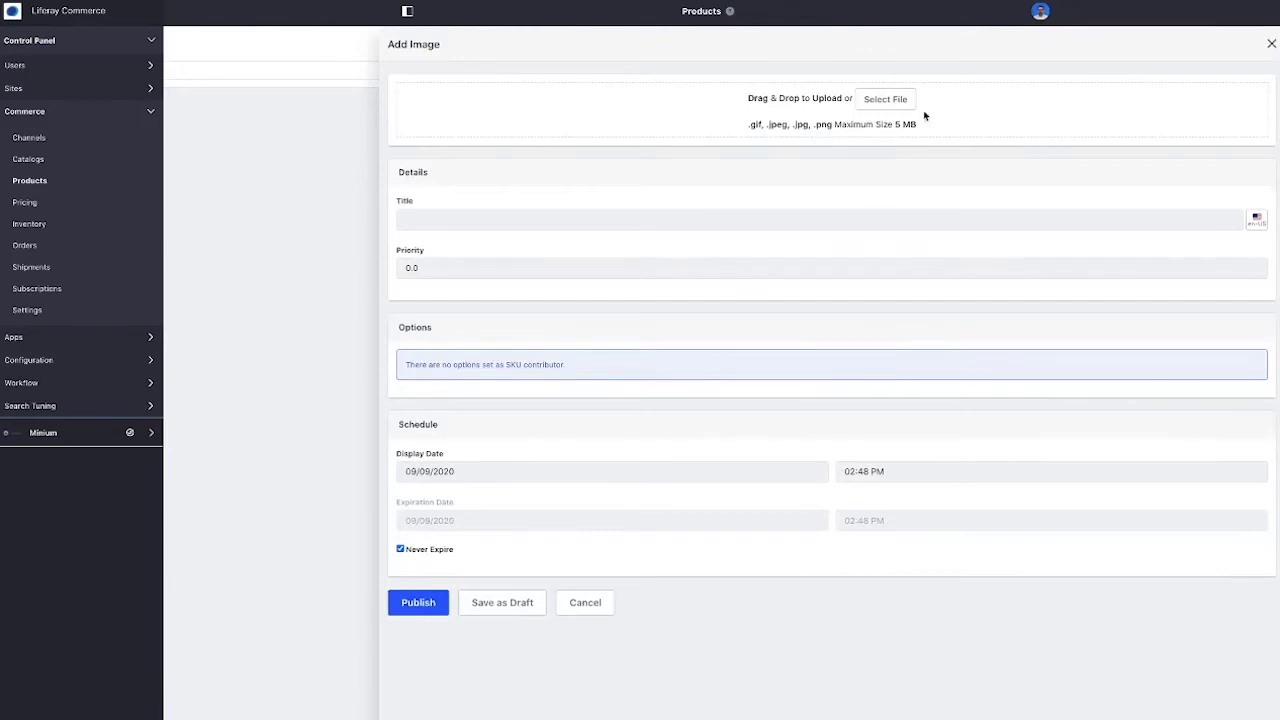
pyautogui.click(896, 99)
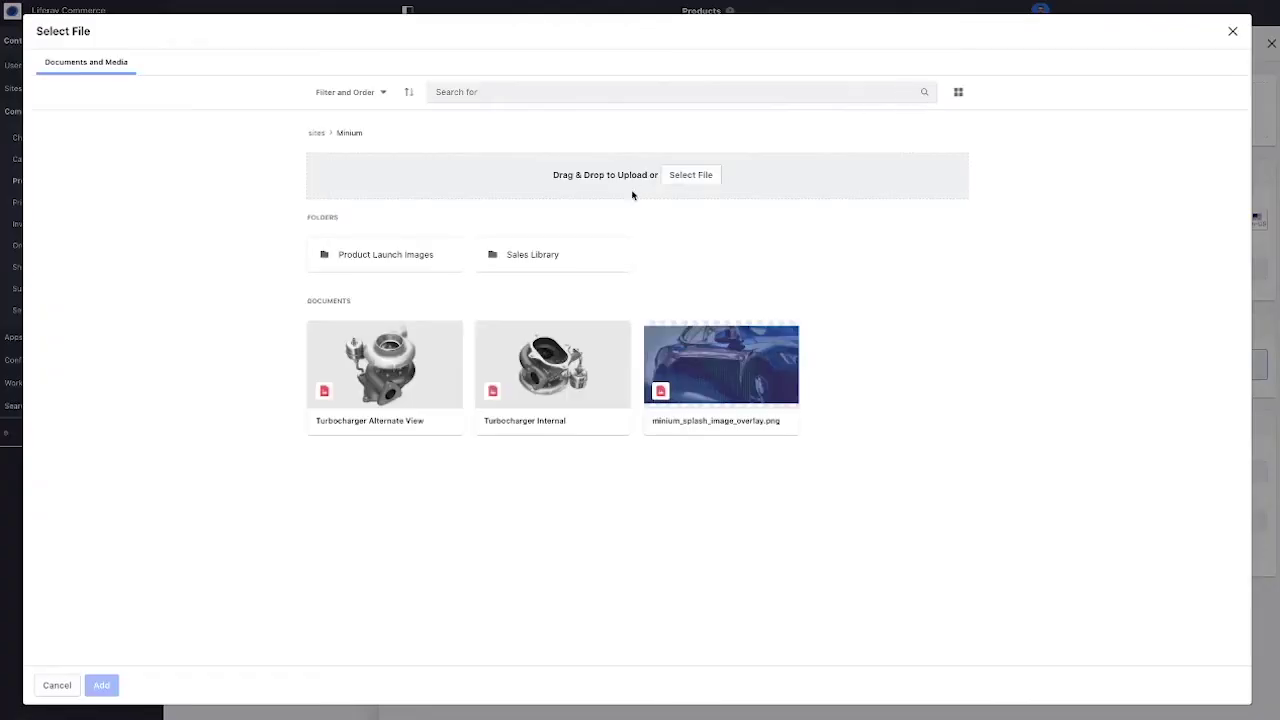
pyautogui.click(396, 354)
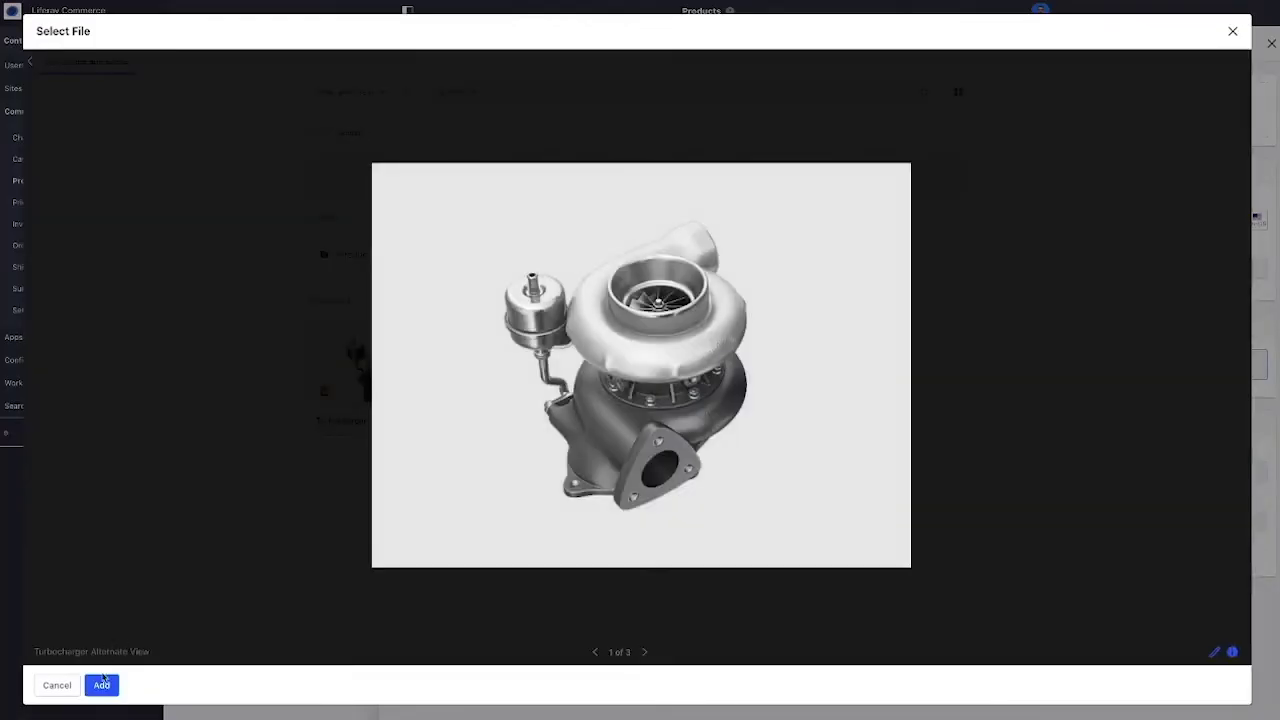
pyautogui.click(101, 685)
pyautogui.click(441, 378)
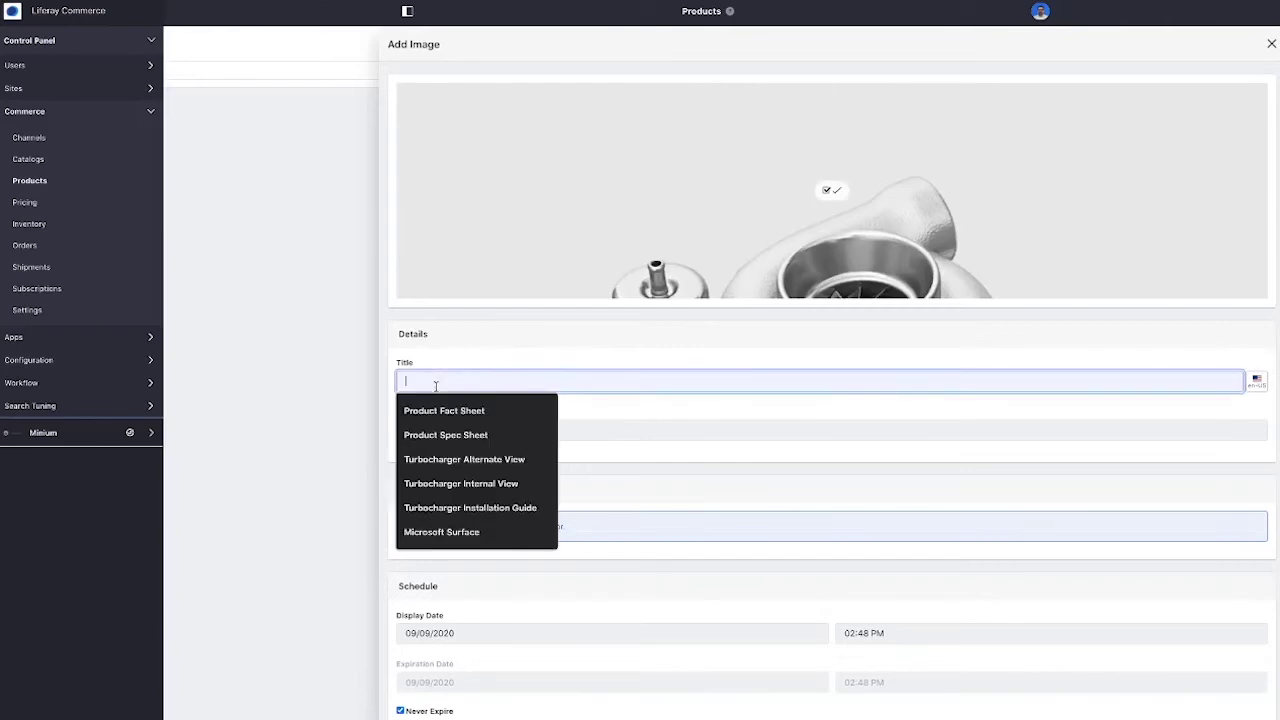
pyautogui.click(466, 470)
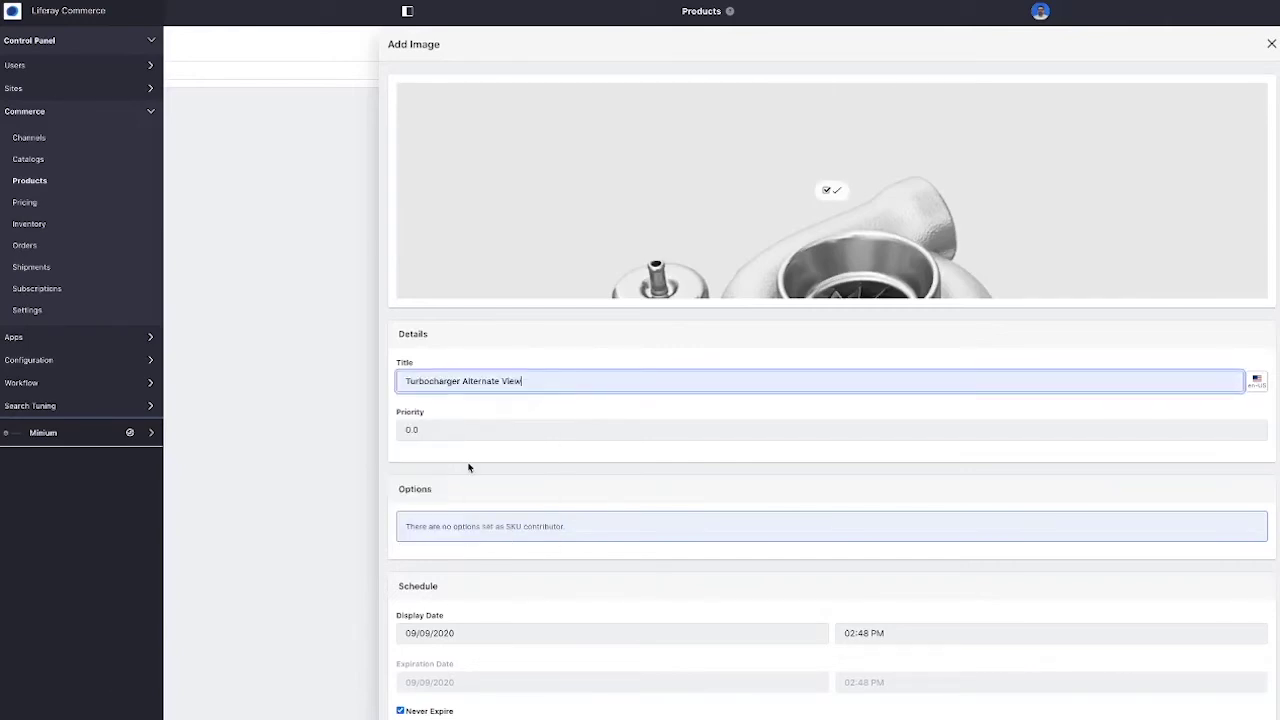
pyautogui.scroll(-1, 445, 618)
pyautogui.click(416, 698)
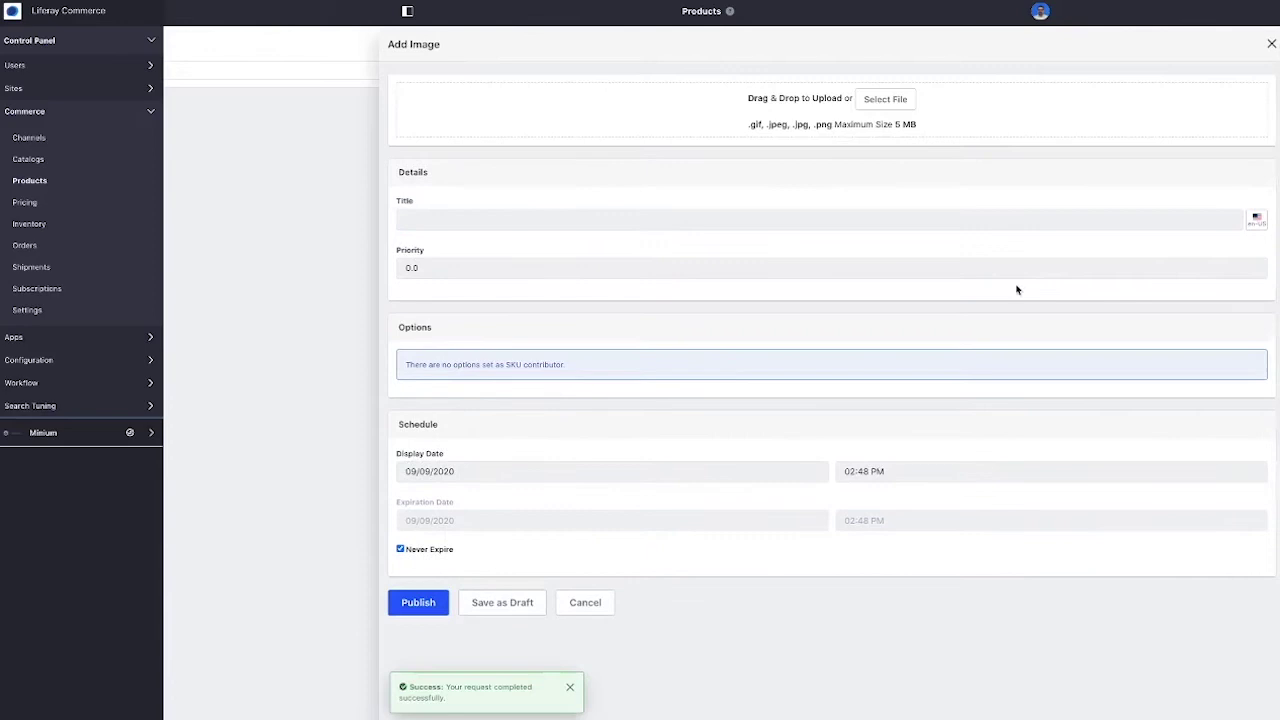
# Add the Turbocharger Internal file as another product image, titled "Turbocharger Internal View", and publish it.
pyautogui.click(905, 98)
pyautogui.click(533, 358)
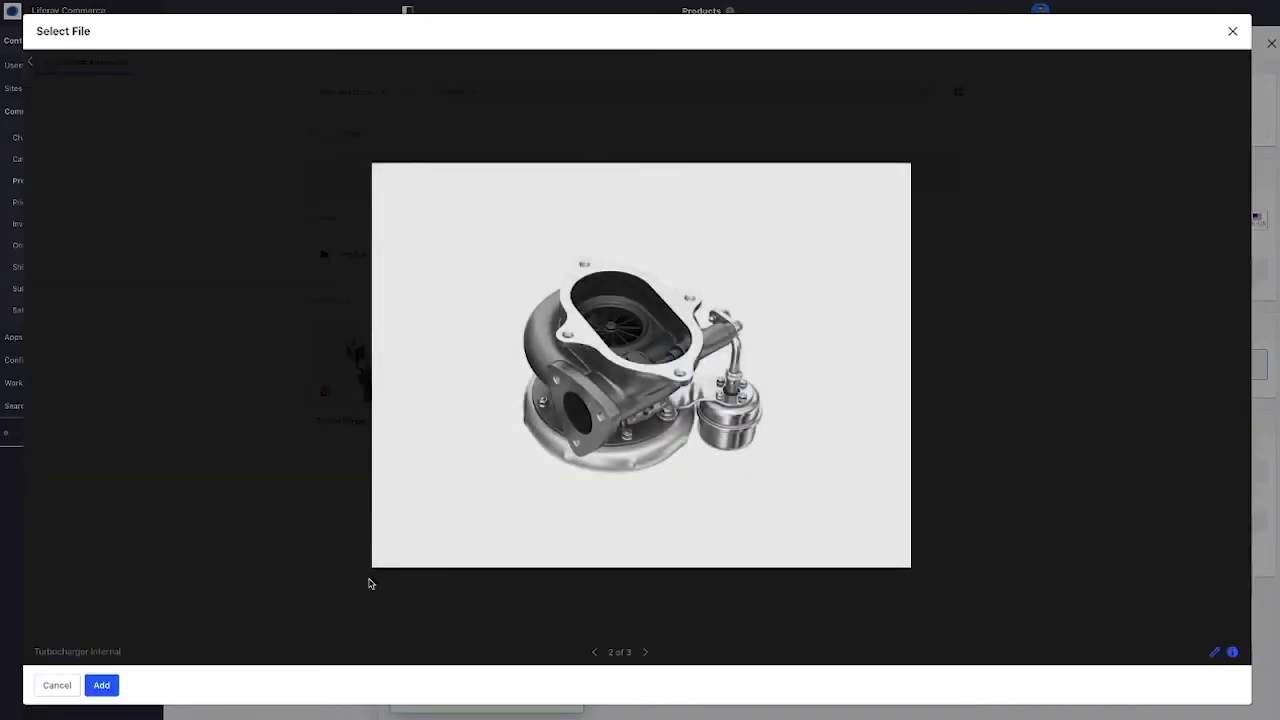
pyautogui.click(101, 685)
pyautogui.click(425, 380)
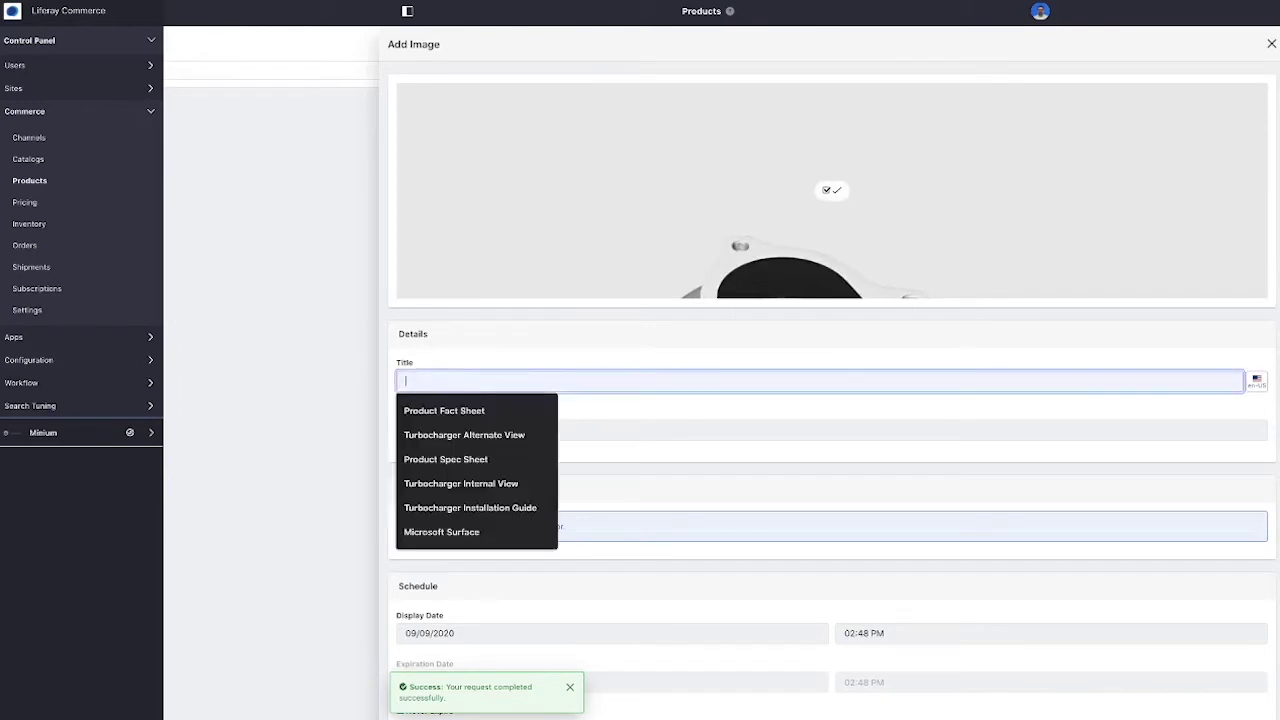
pyautogui.write('T')
pyautogui.click(464, 453)
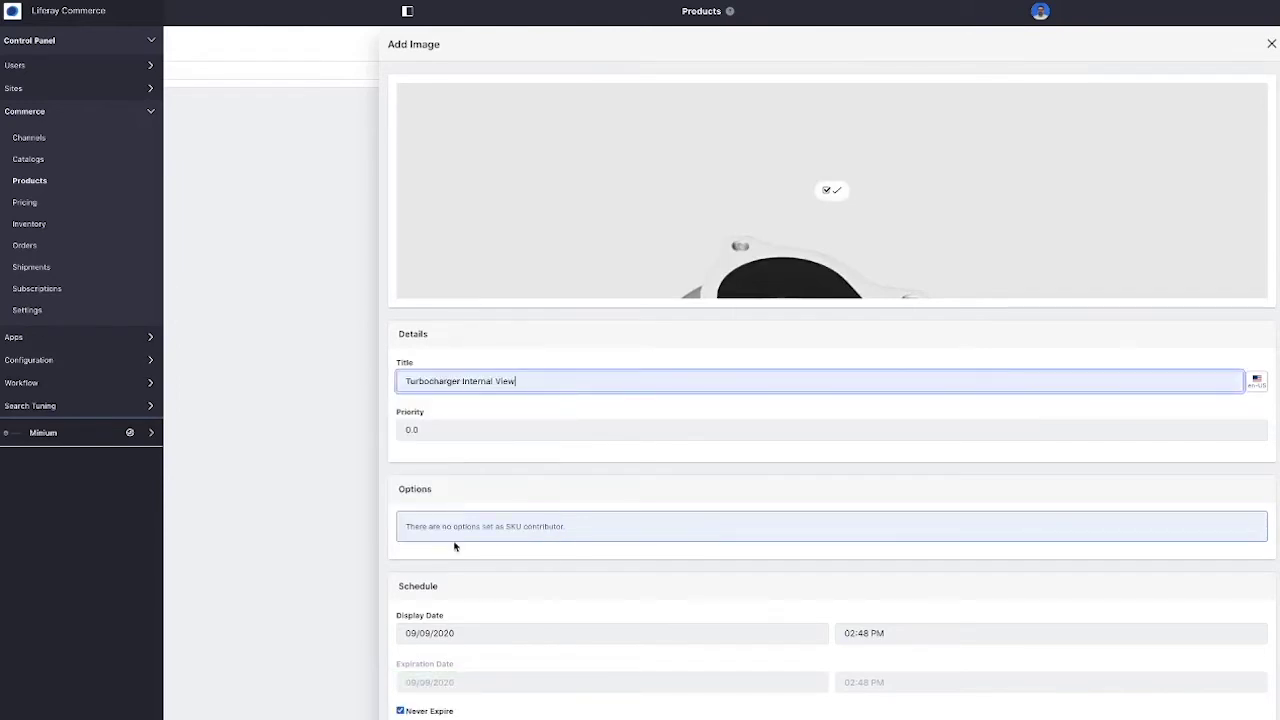
pyautogui.scroll(-1, 420, 680)
pyautogui.click(412, 685)
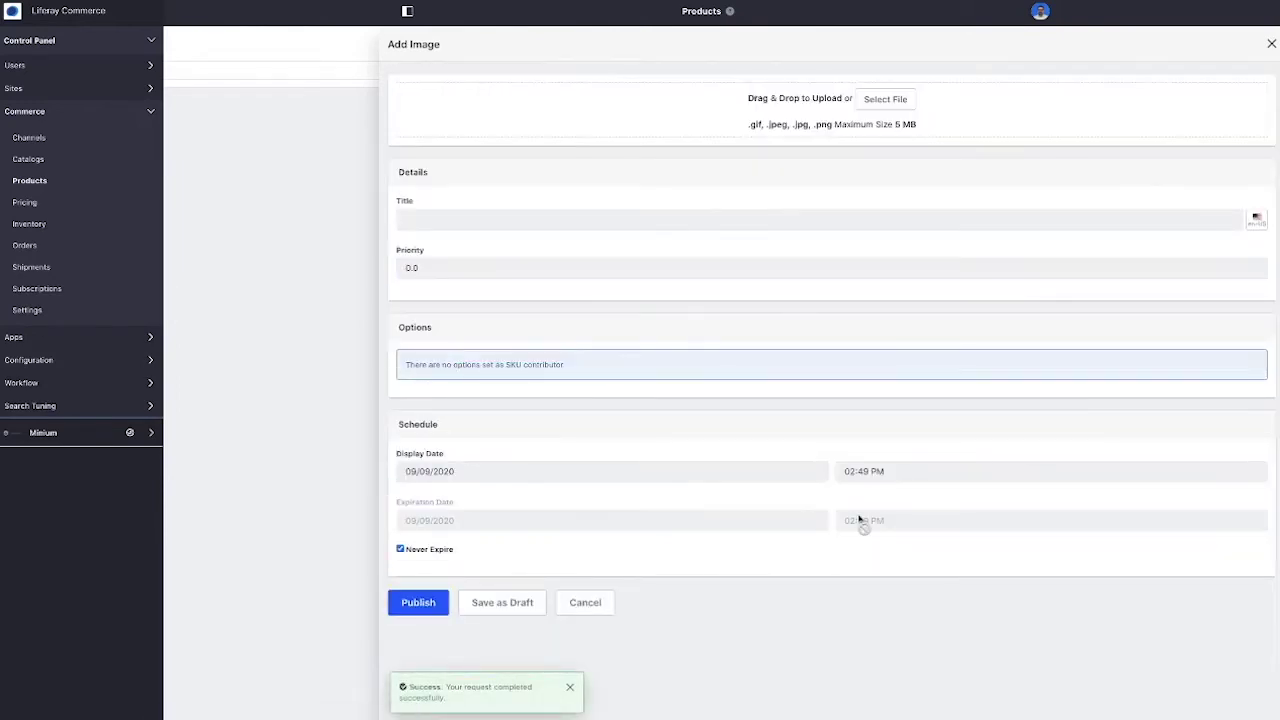
# Attach the Turbocharger Installation Guide file to the product with the title "Turbocharger Installation Guide", publish it and close the form.
pyautogui.moveTo(833, 5)
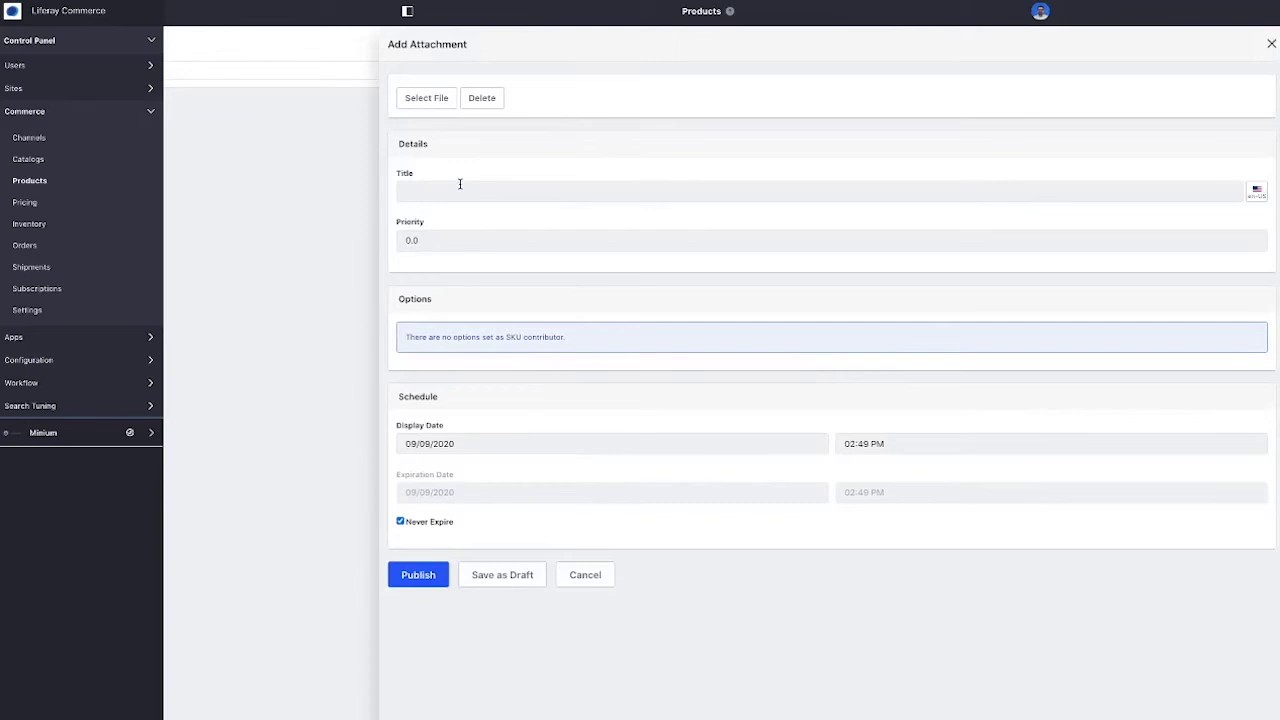
pyautogui.click(460, 190)
pyautogui.write('T')
pyautogui.click(411, 103)
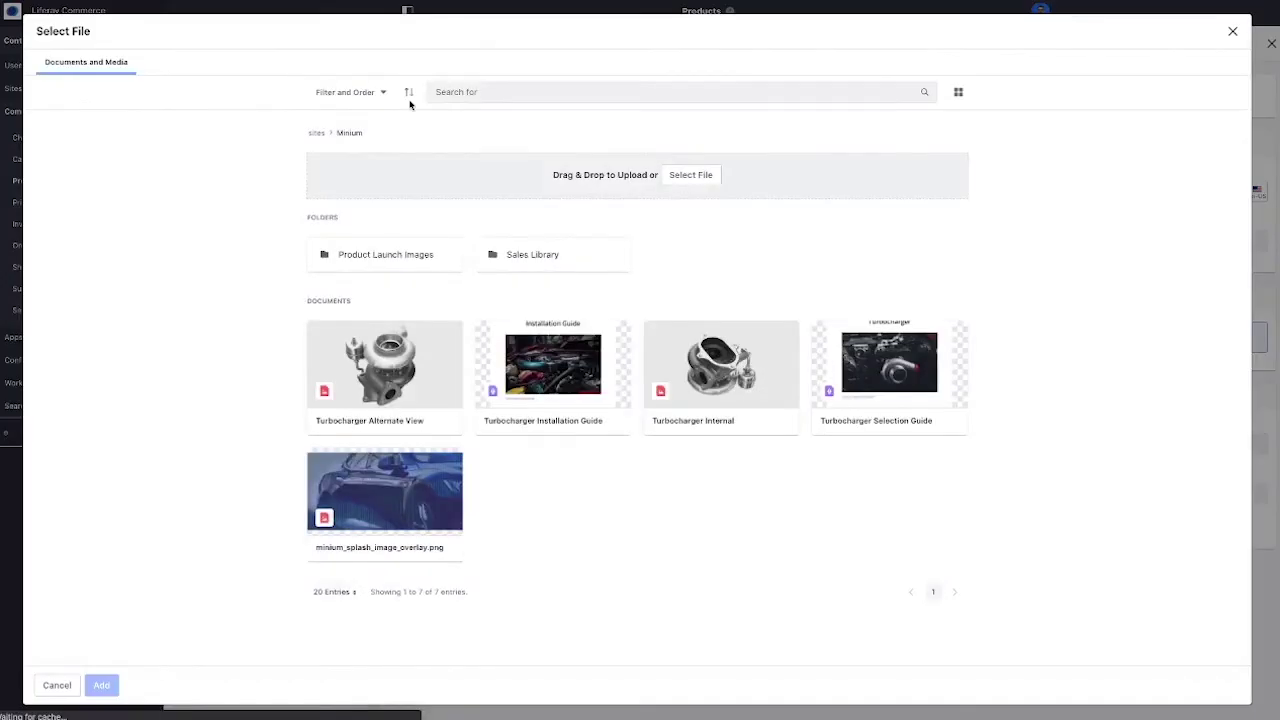
pyautogui.click(569, 408)
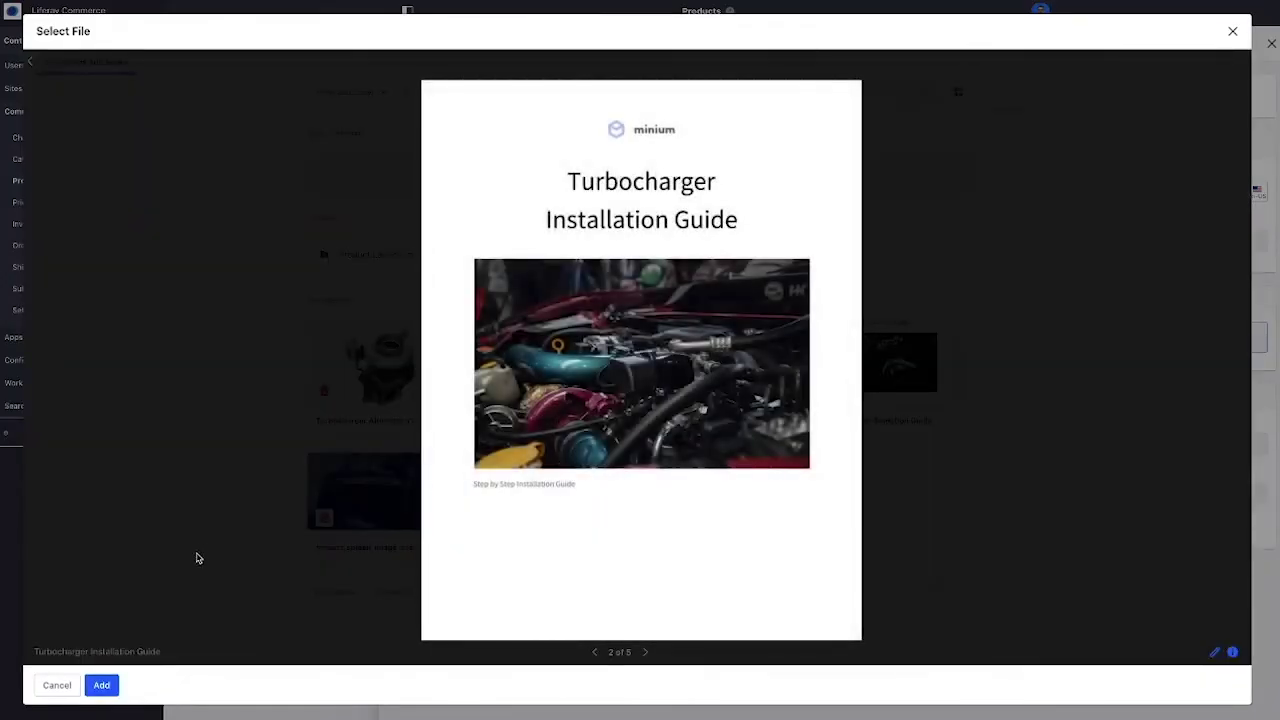
pyautogui.click(101, 686)
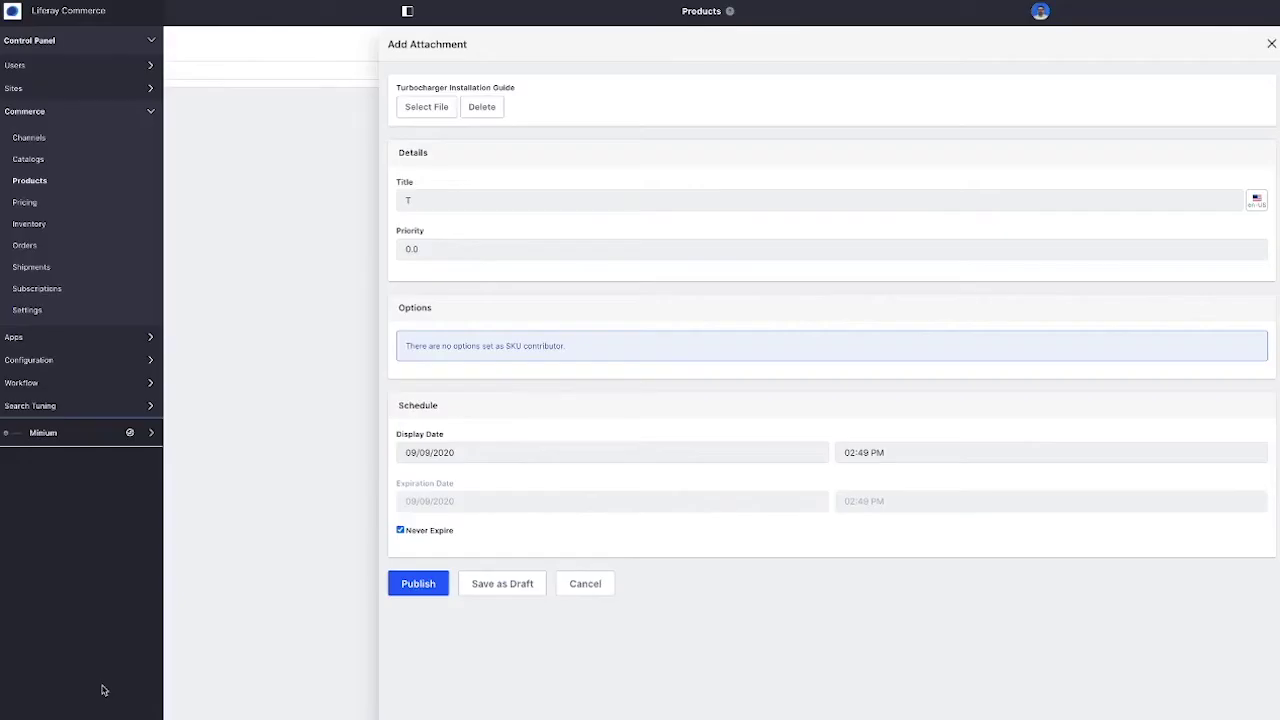
pyautogui.click(432, 201)
pyautogui.write('T')
pyautogui.click(442, 279)
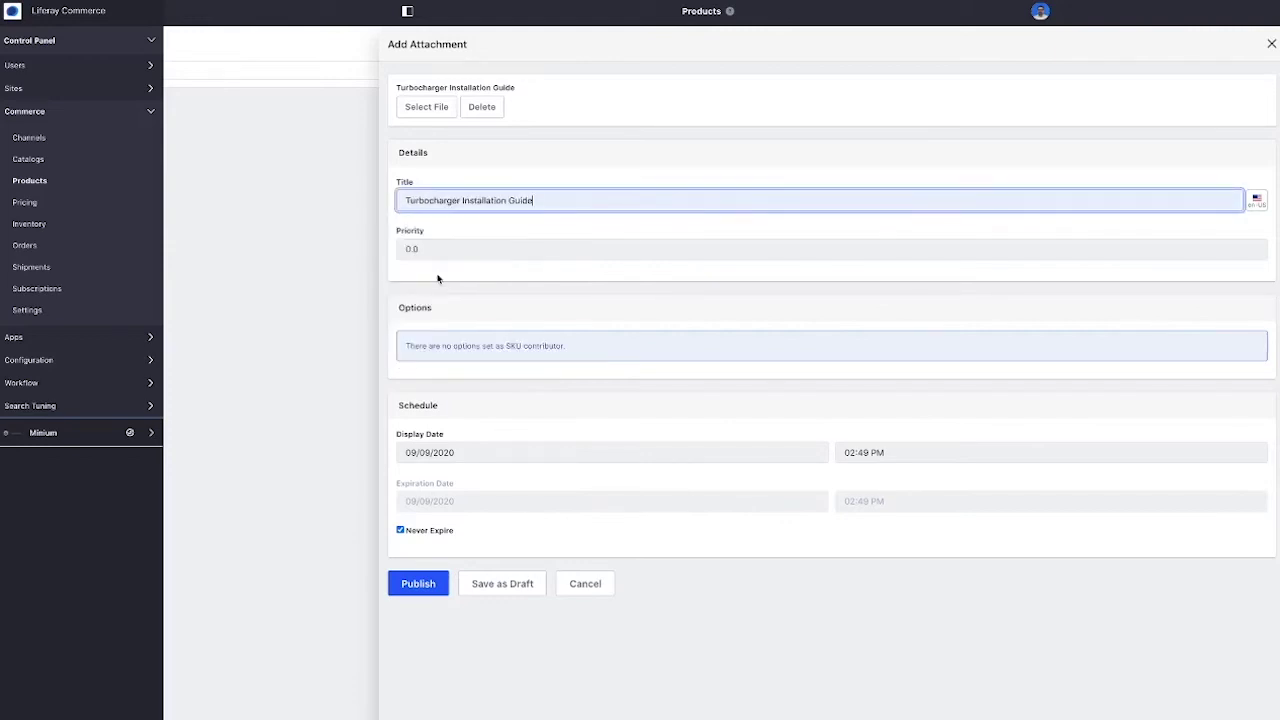
pyautogui.click(416, 583)
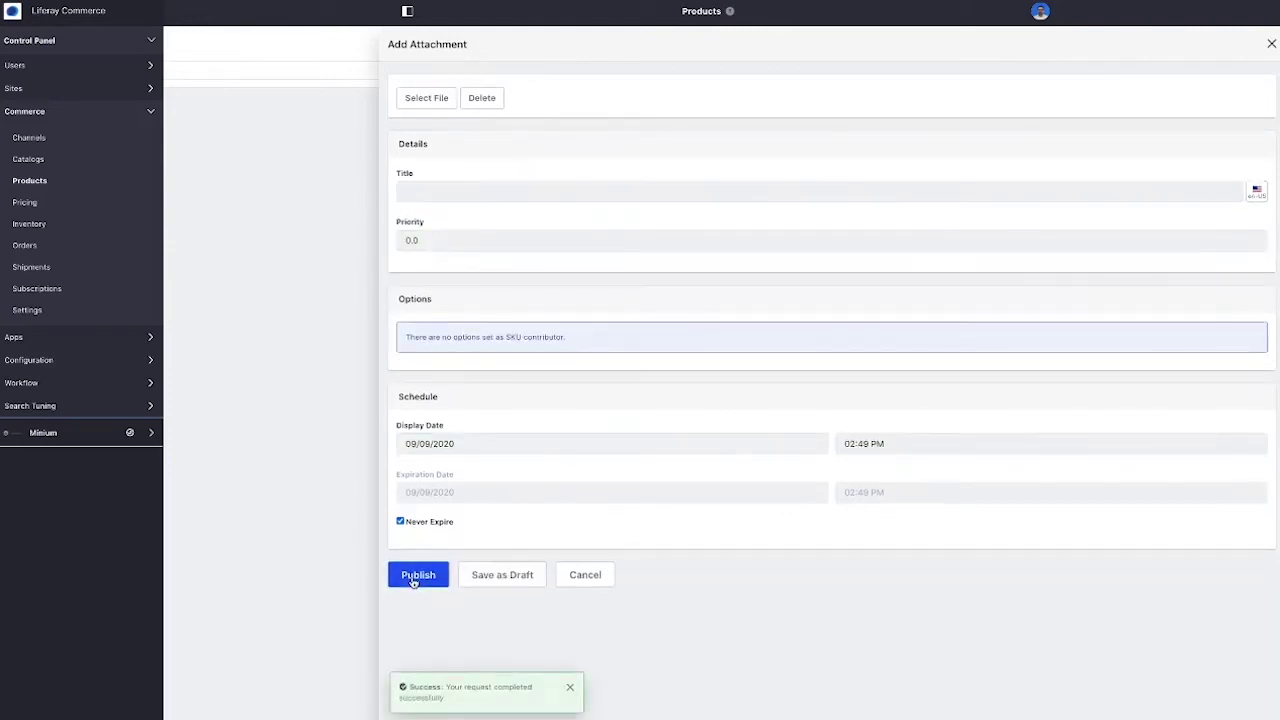
pyautogui.click(1270, 46)
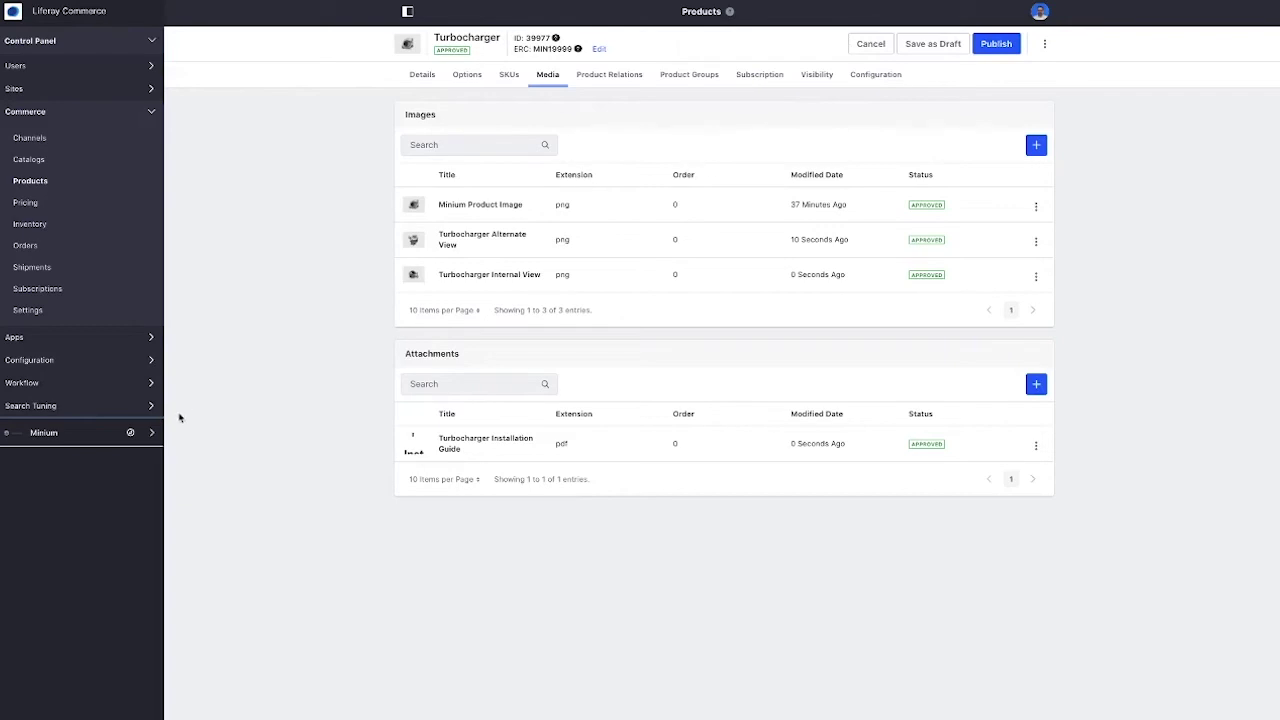
# Open the Turbocharger Launch Page draft, under Catalog in the Minium site's private pages, for editing.
pyautogui.click(152, 433)
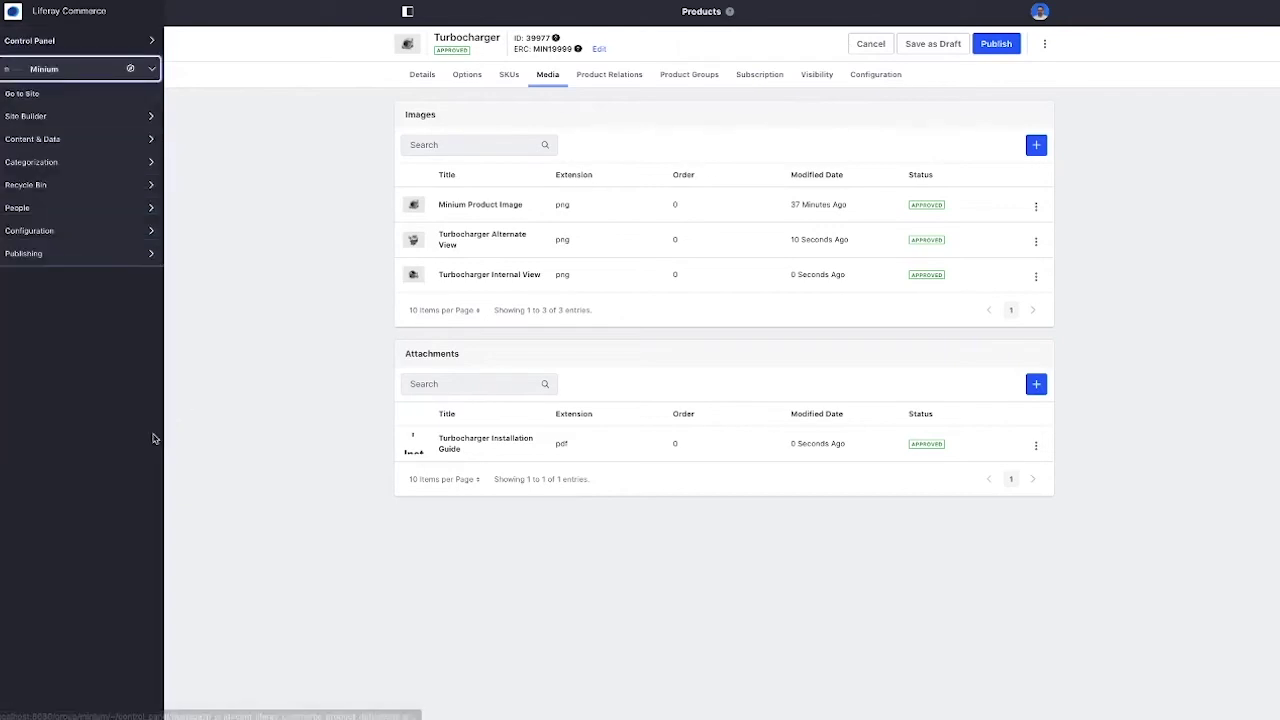
pyautogui.click(34, 117)
pyautogui.click(24, 144)
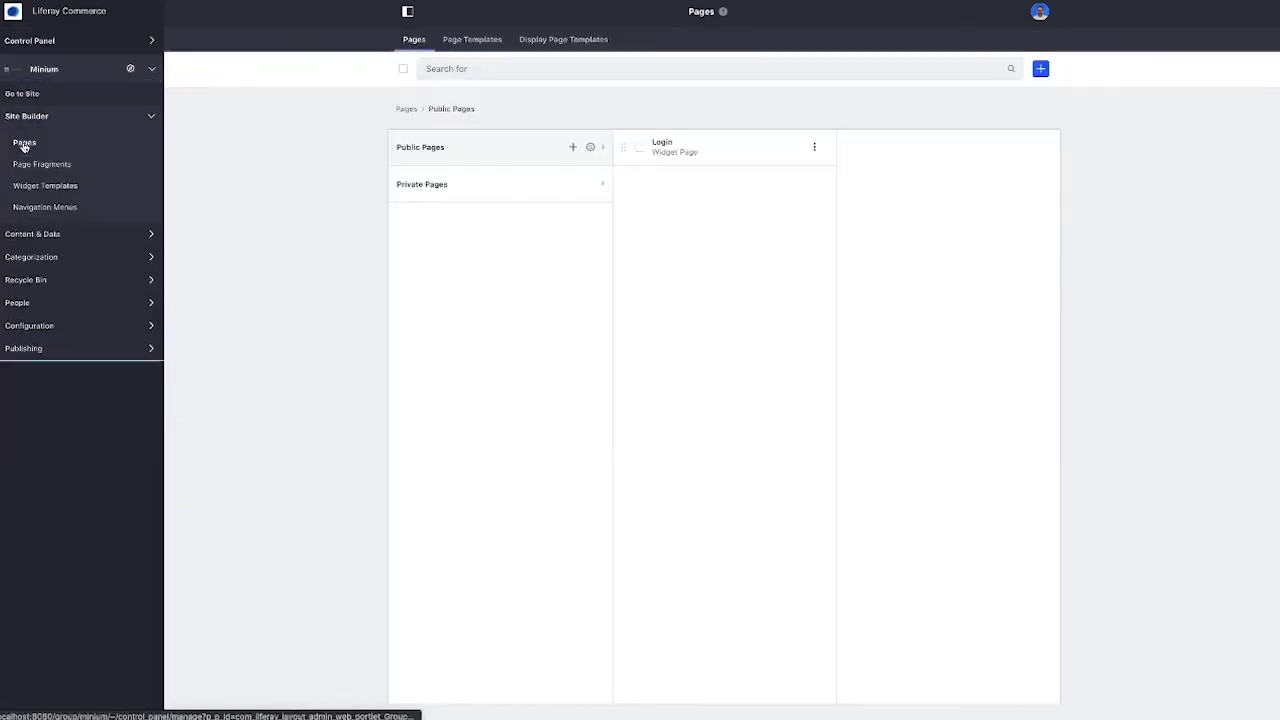
pyautogui.click(443, 191)
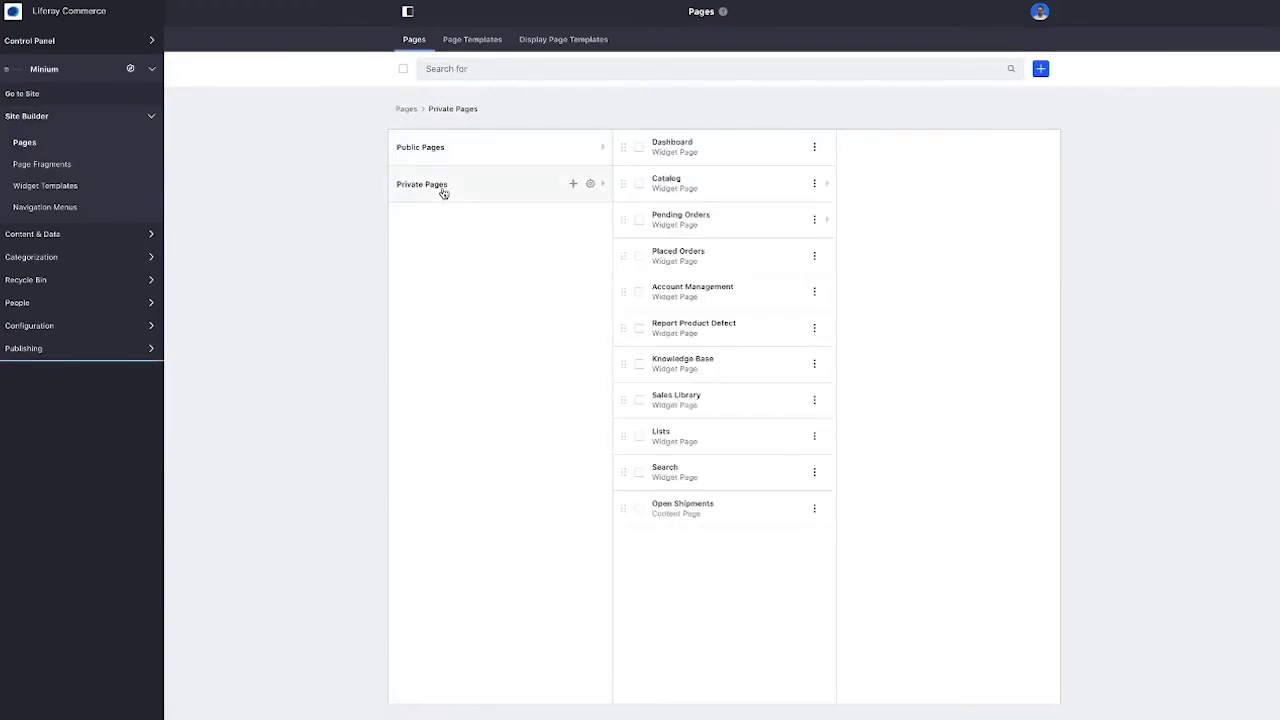
pyautogui.click(828, 185)
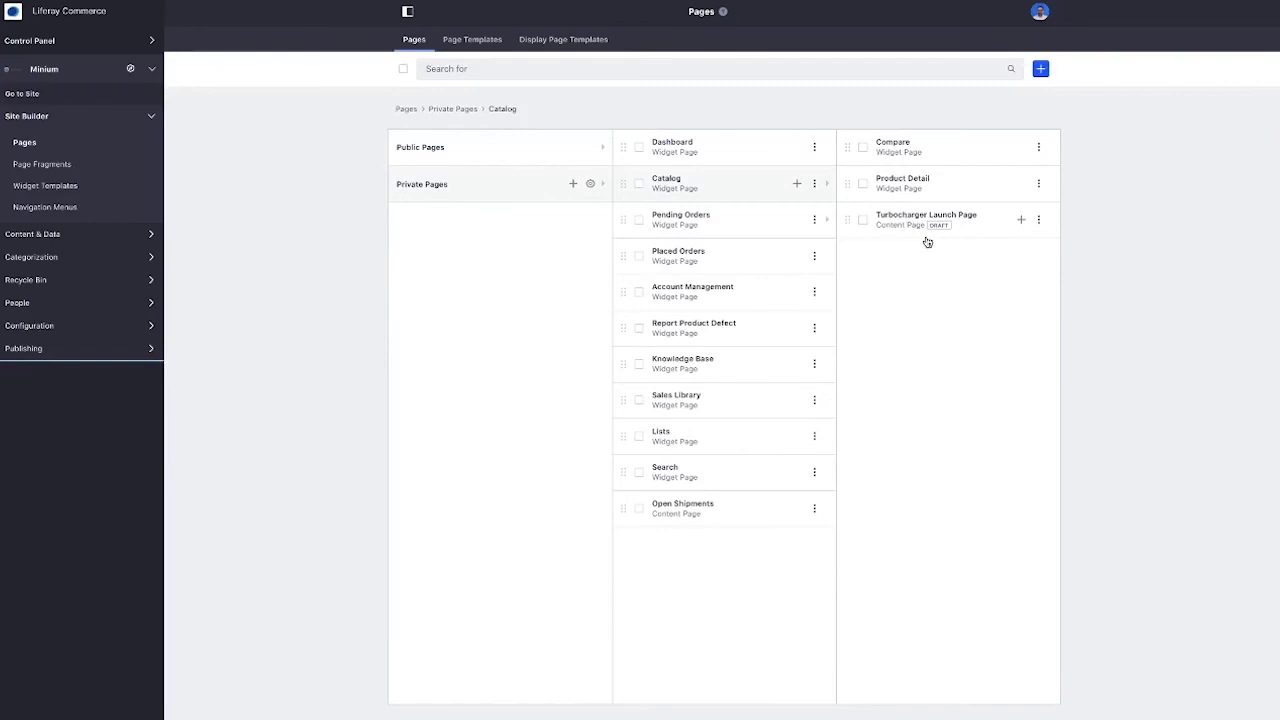
pyautogui.click(1041, 221)
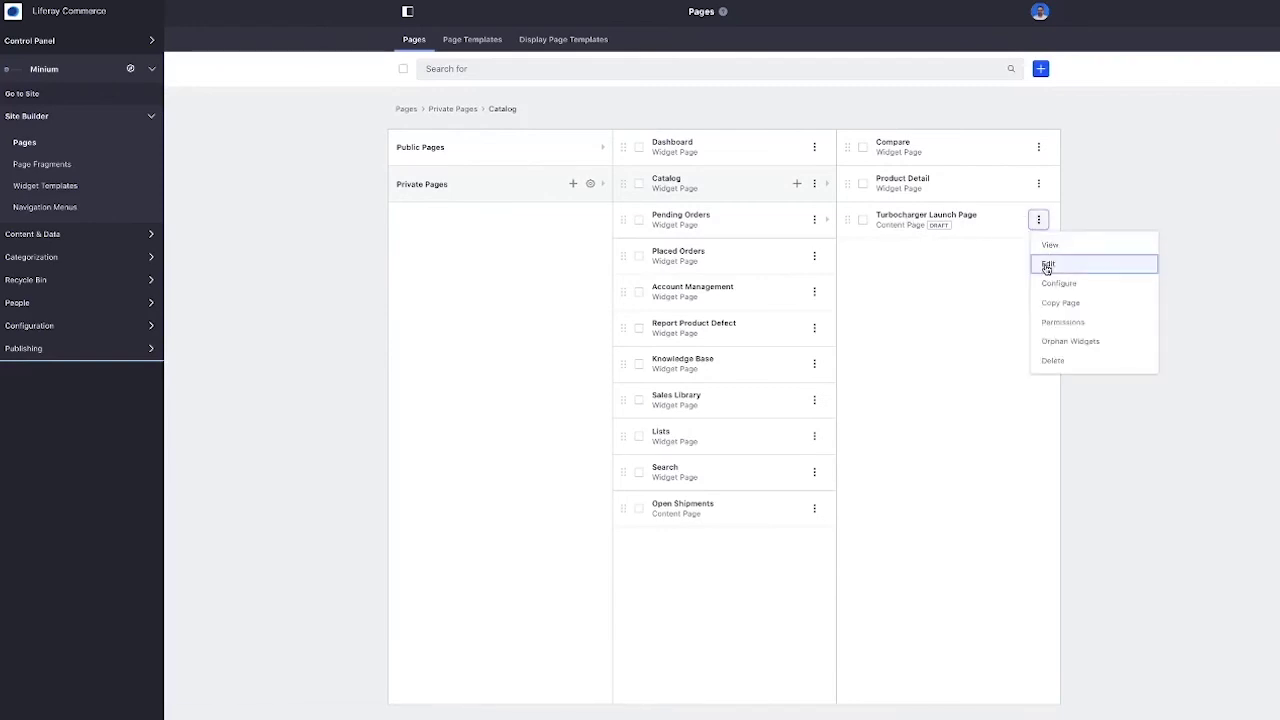
pyautogui.click(1047, 265)
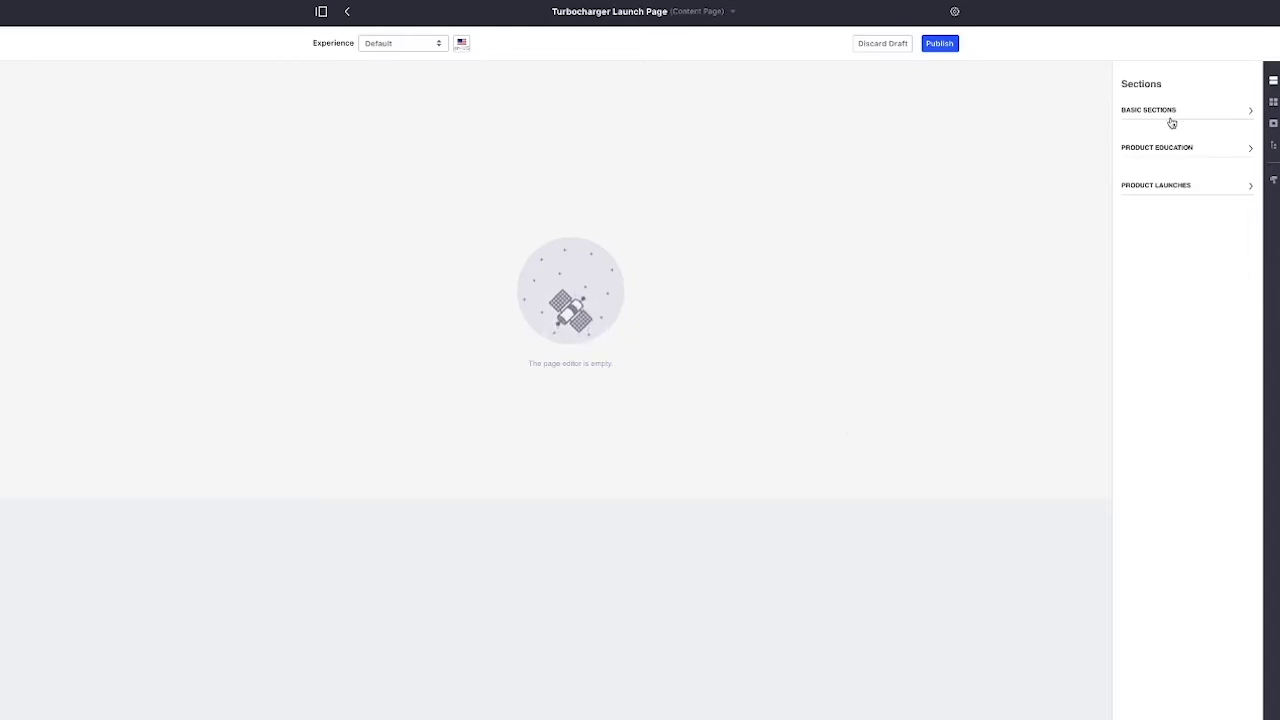
# Add the Product Banner component from the Product Launches set to the empty launch page.
pyautogui.click(1274, 103)
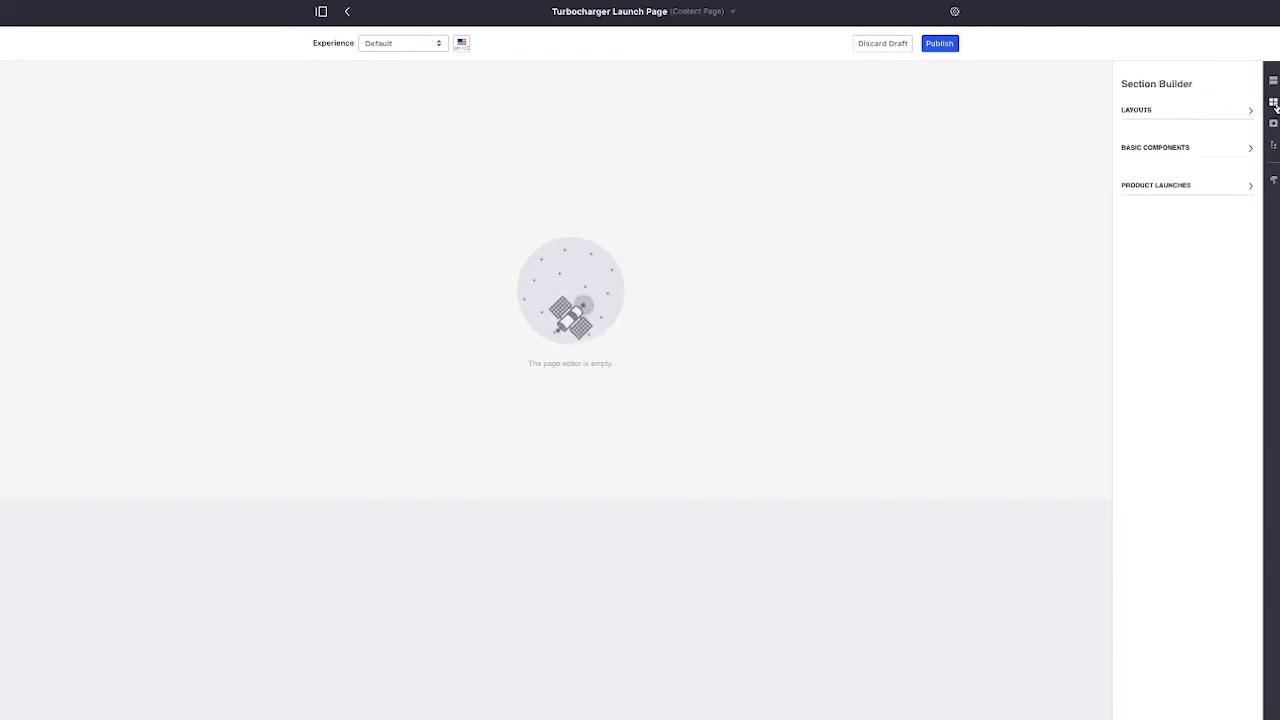
pyautogui.click(1160, 188)
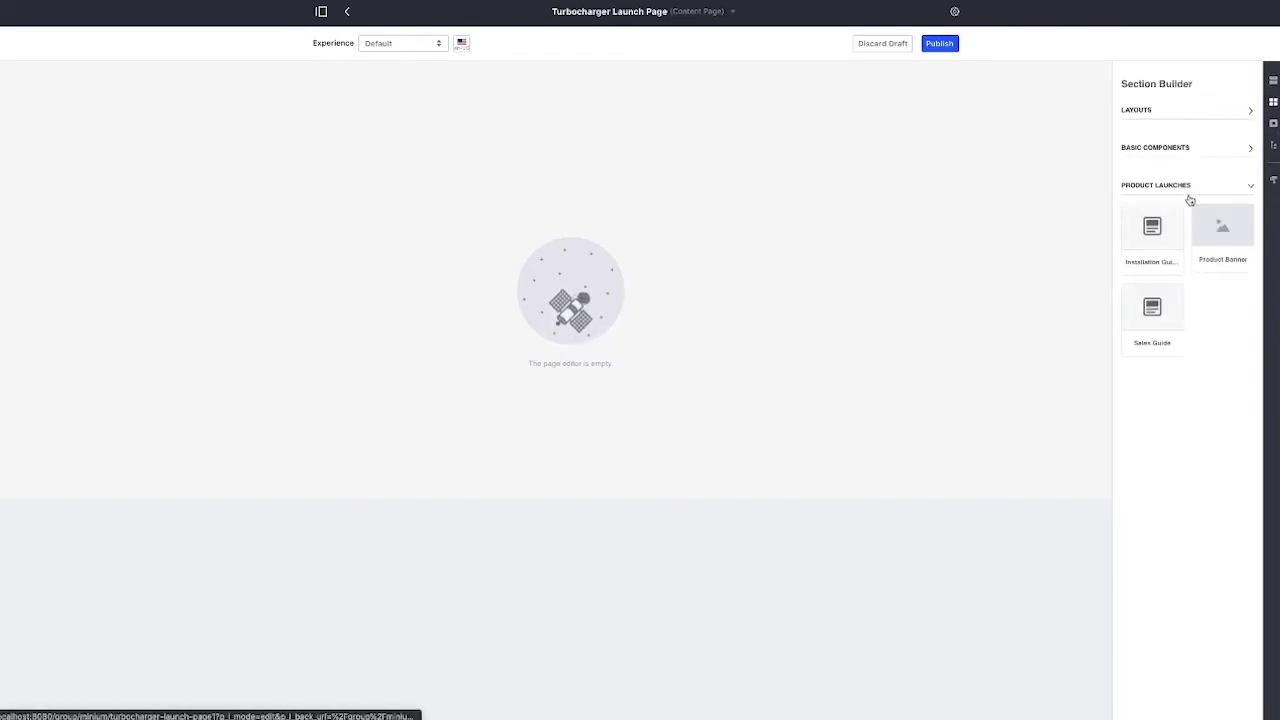
pyautogui.moveTo(1220, 224); pyautogui.dragTo(690, 205)
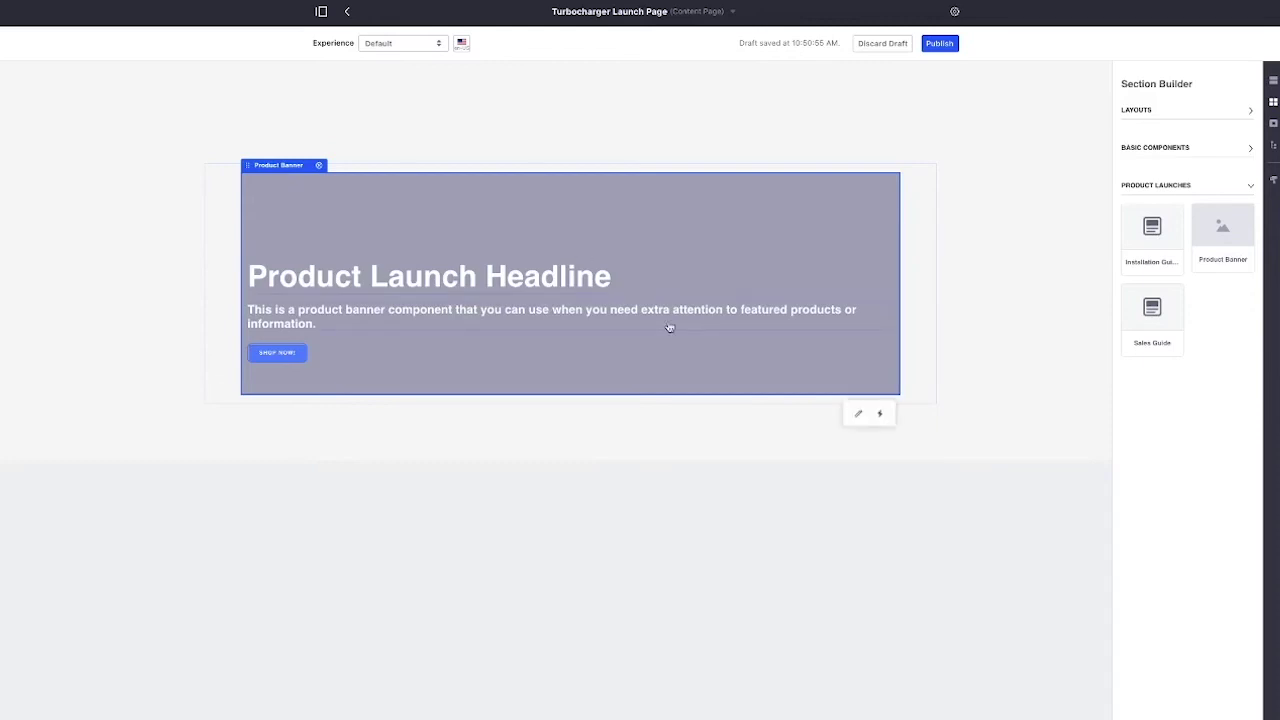
# Set the banner's background image to Header_01.jpg from the Product Launch Images folder.
pyautogui.doubleClick(452, 232)
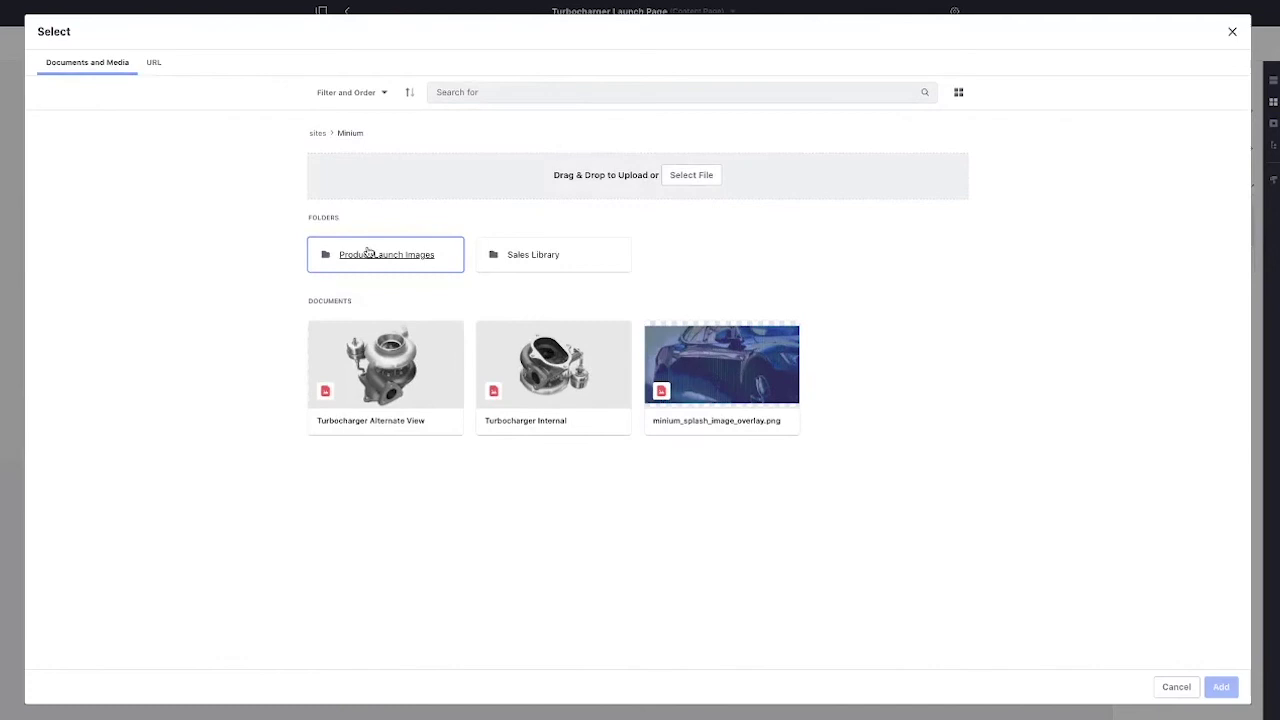
pyautogui.click(366, 254)
pyautogui.click(363, 269)
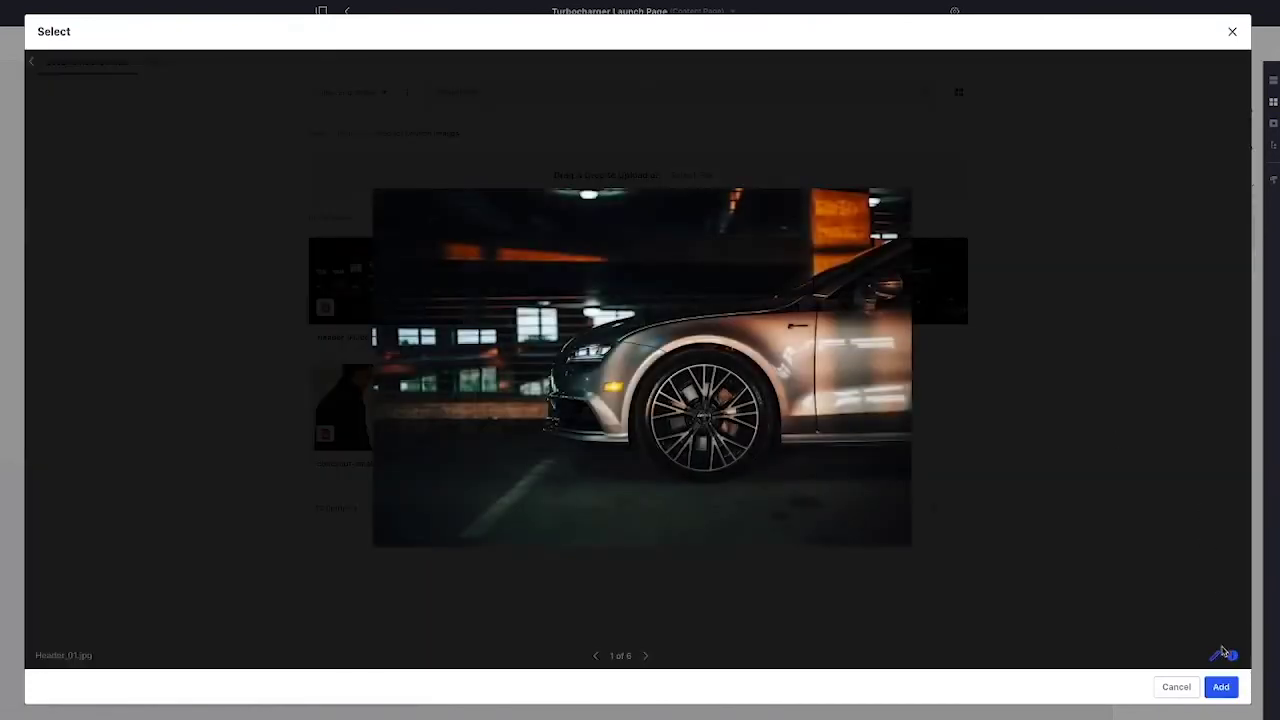
pyautogui.click(1221, 687)
# Replace the banner headline with "Introducing Minium Turbochargers", breaking the line after "Introducing".
pyautogui.click(441, 275)
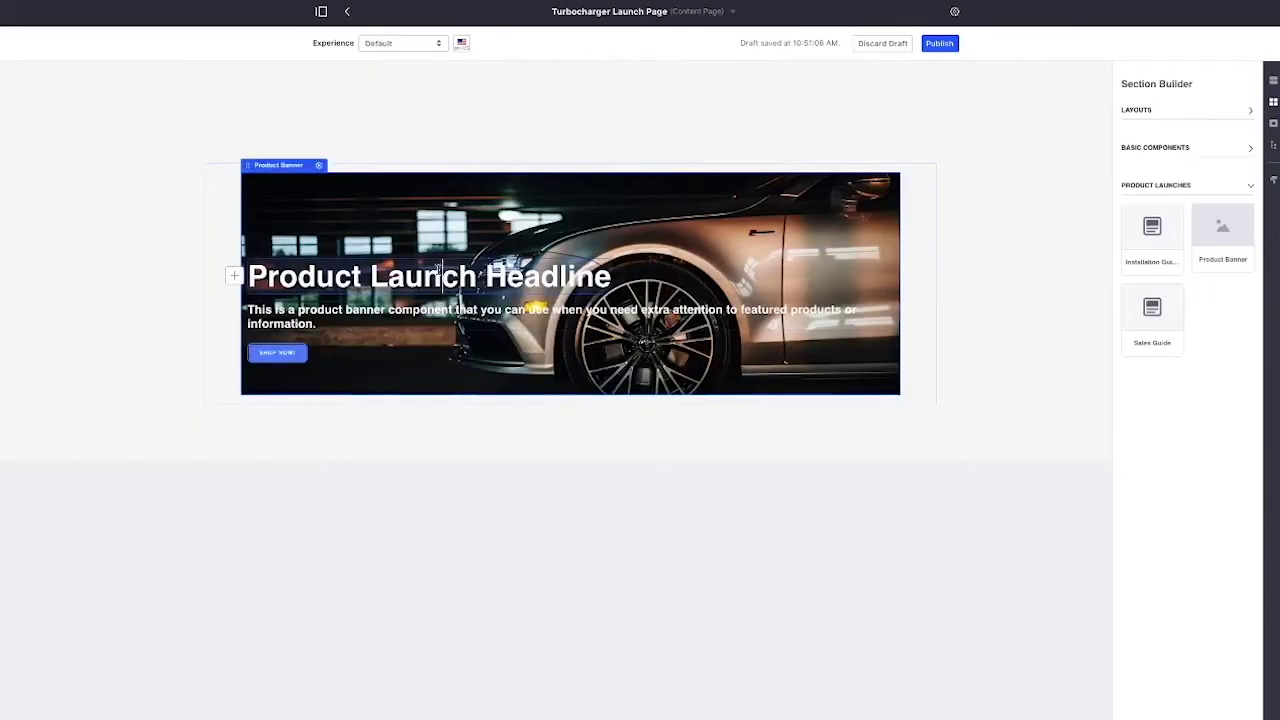
pyautogui.tripleClick(437, 270)
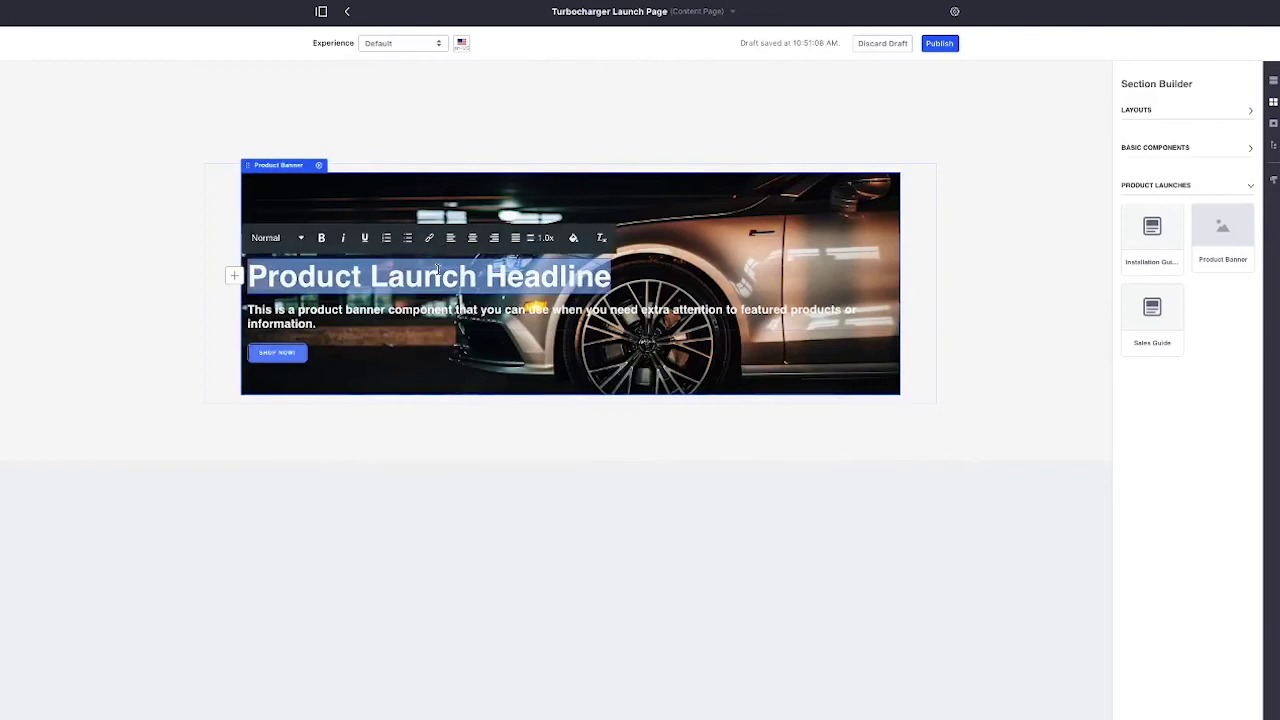
pyautogui.write('In')
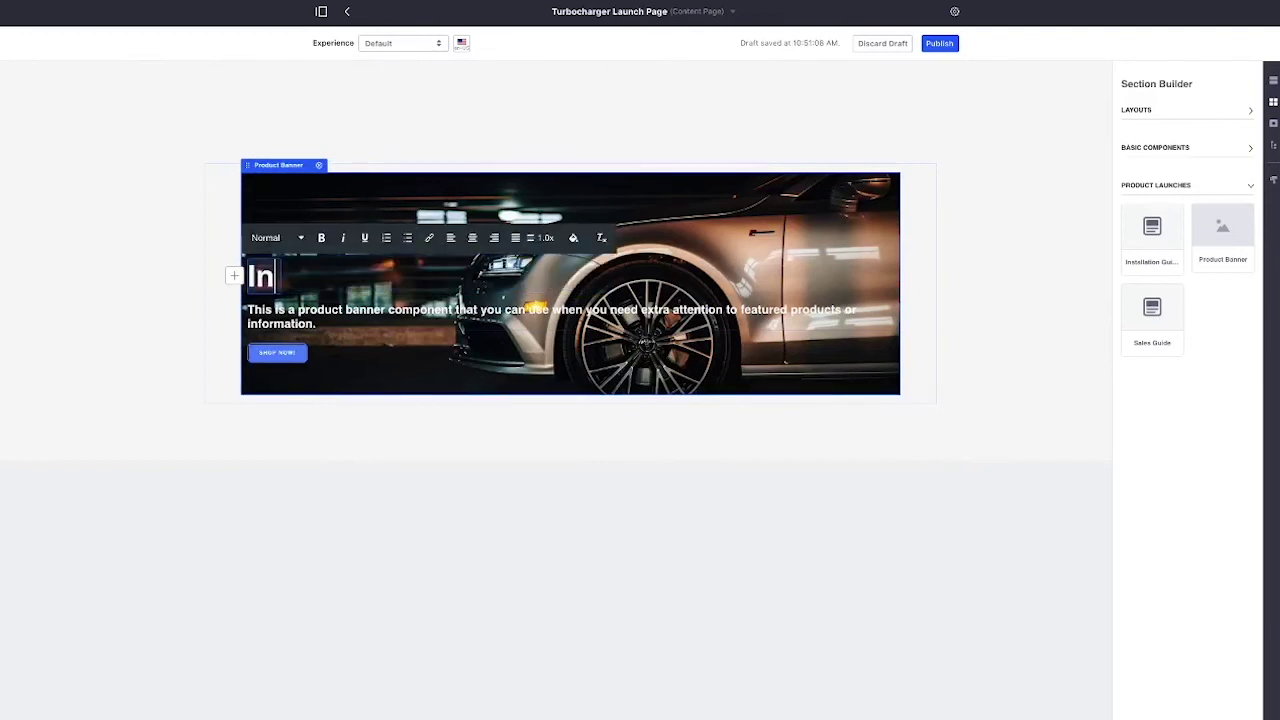
pyautogui.write('troducing m')
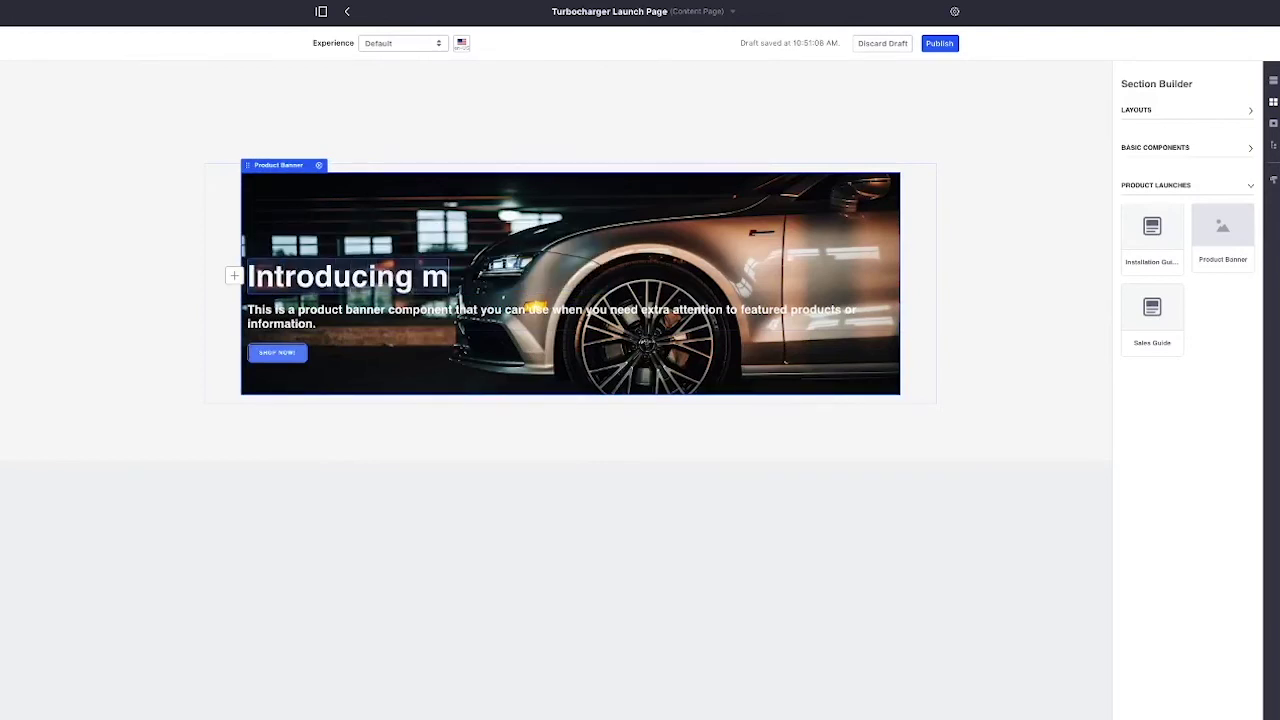
pyautogui.press('BackSpace')
pyautogui.press('BackSpace')
pyautogui.press('Return')
pyautogui.write('Miniu')
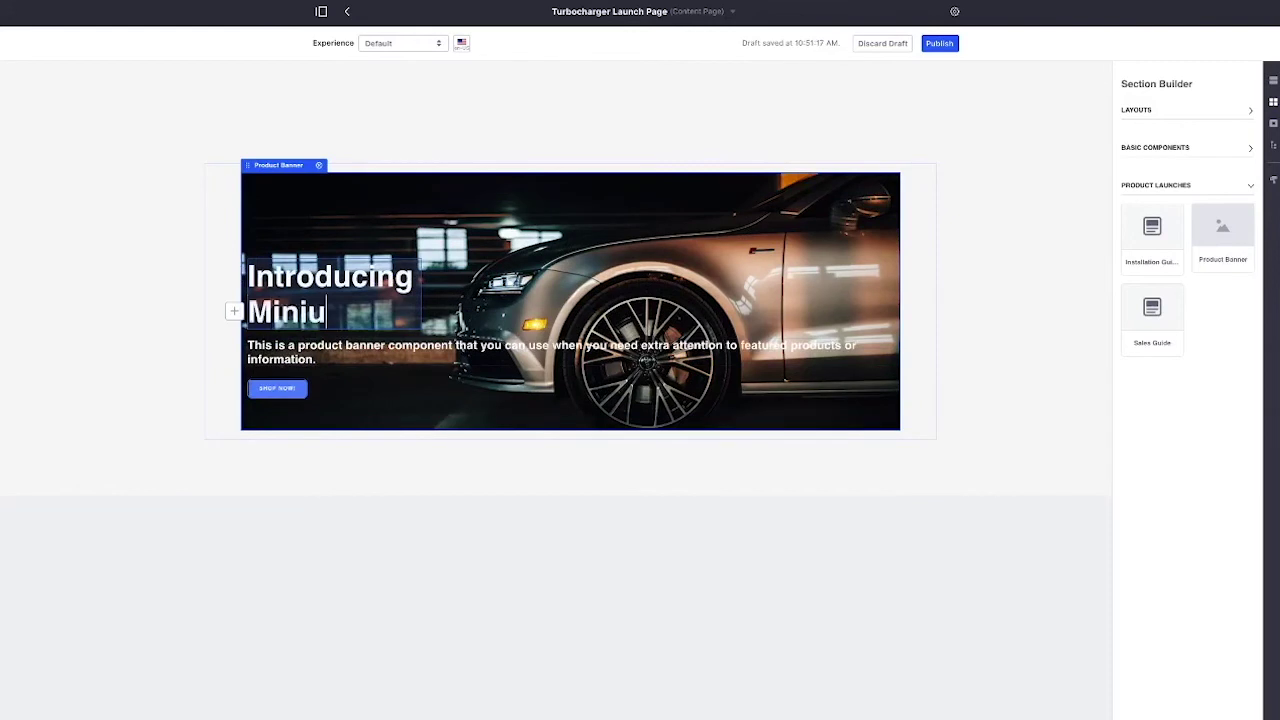
pyautogui.write('m Turbochargers')
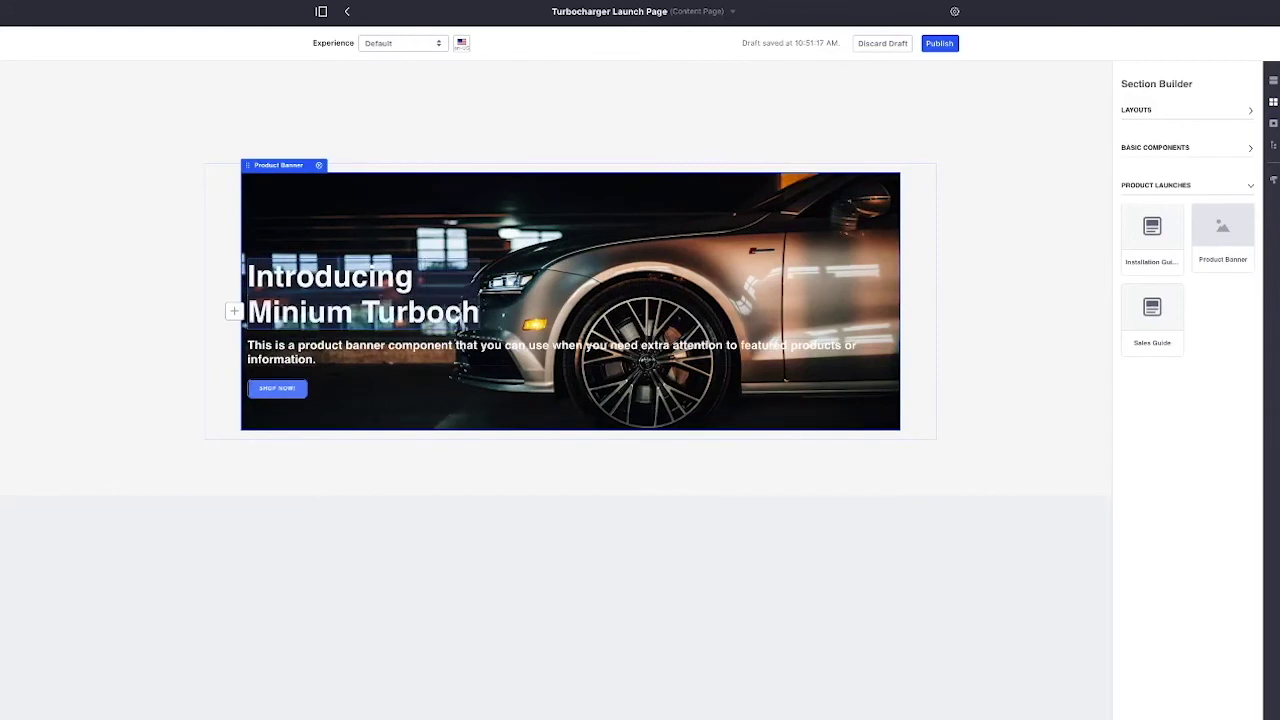
# Replace the banner's description text with "High performance at low costs".
pyautogui.click(294, 348)
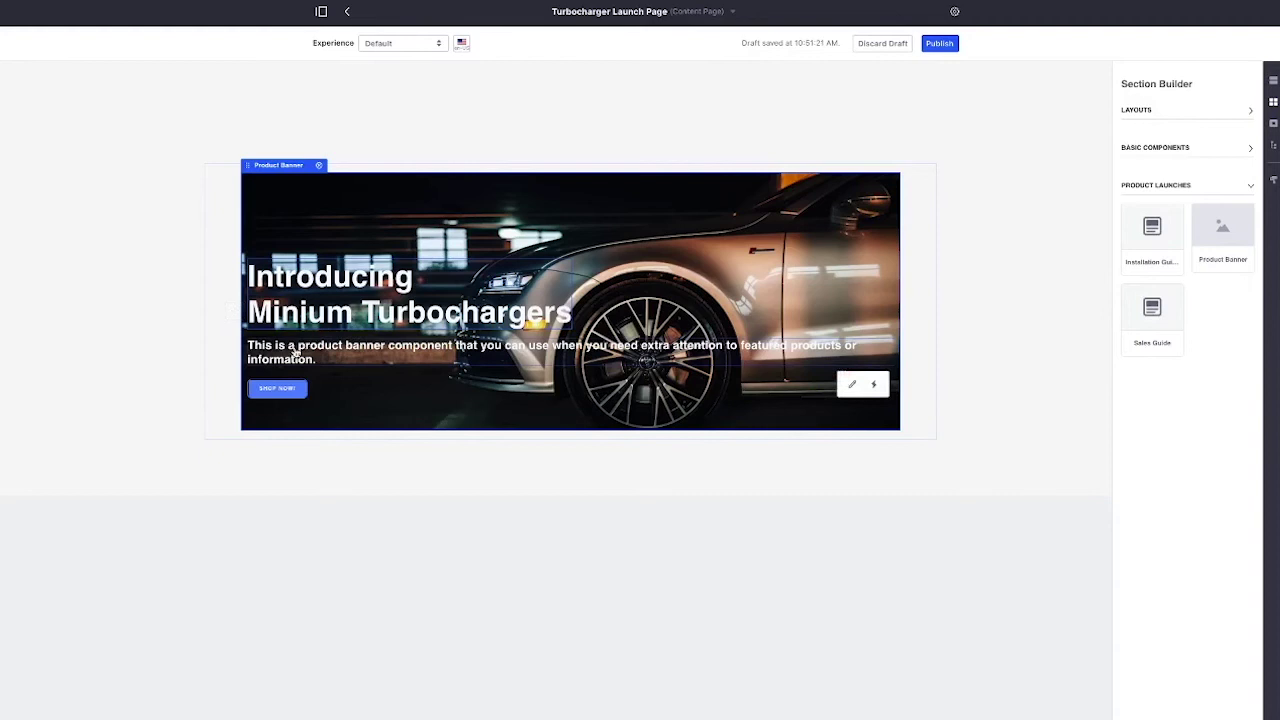
pyautogui.doubleClick(293, 347)
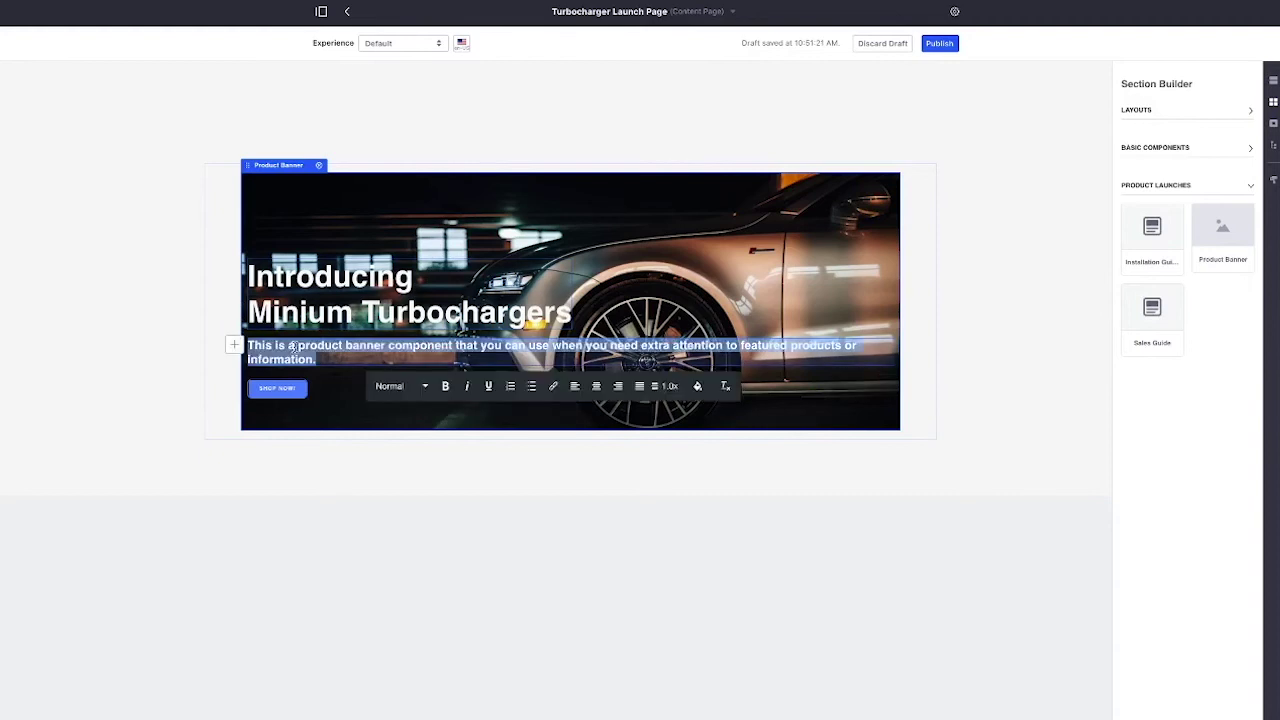
pyautogui.write('High pe')
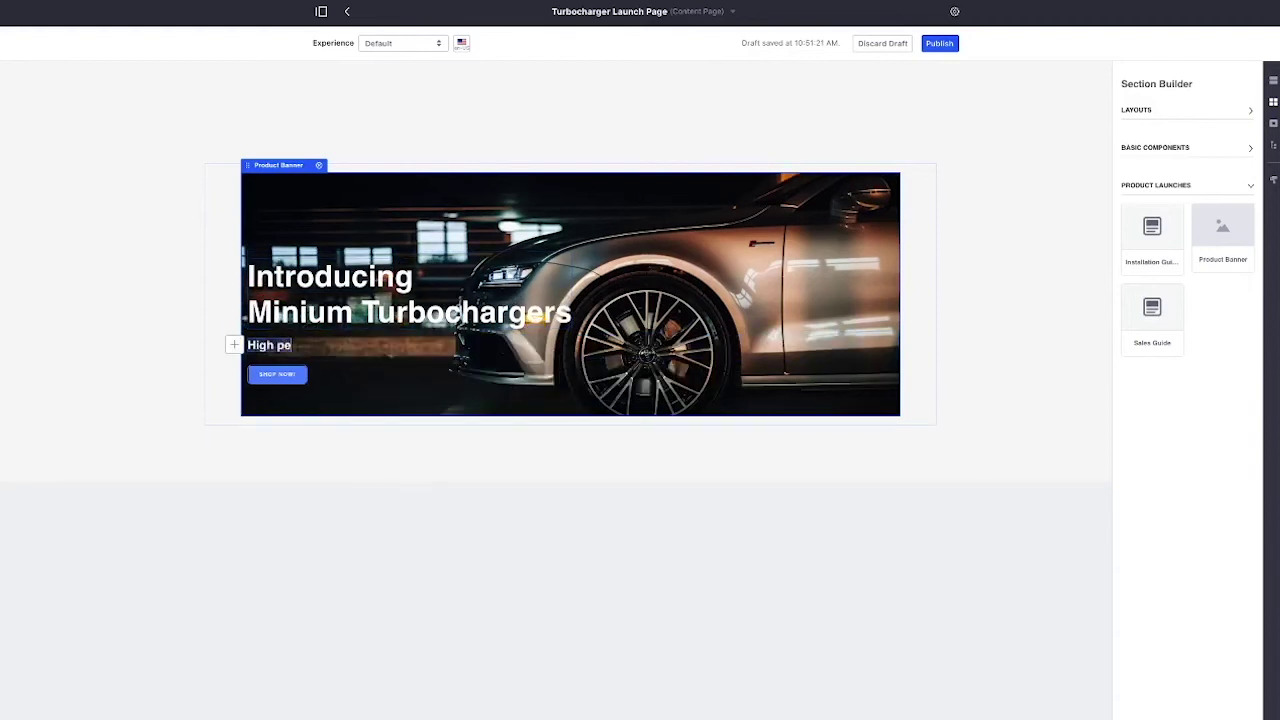
pyautogui.write('rformance at los')
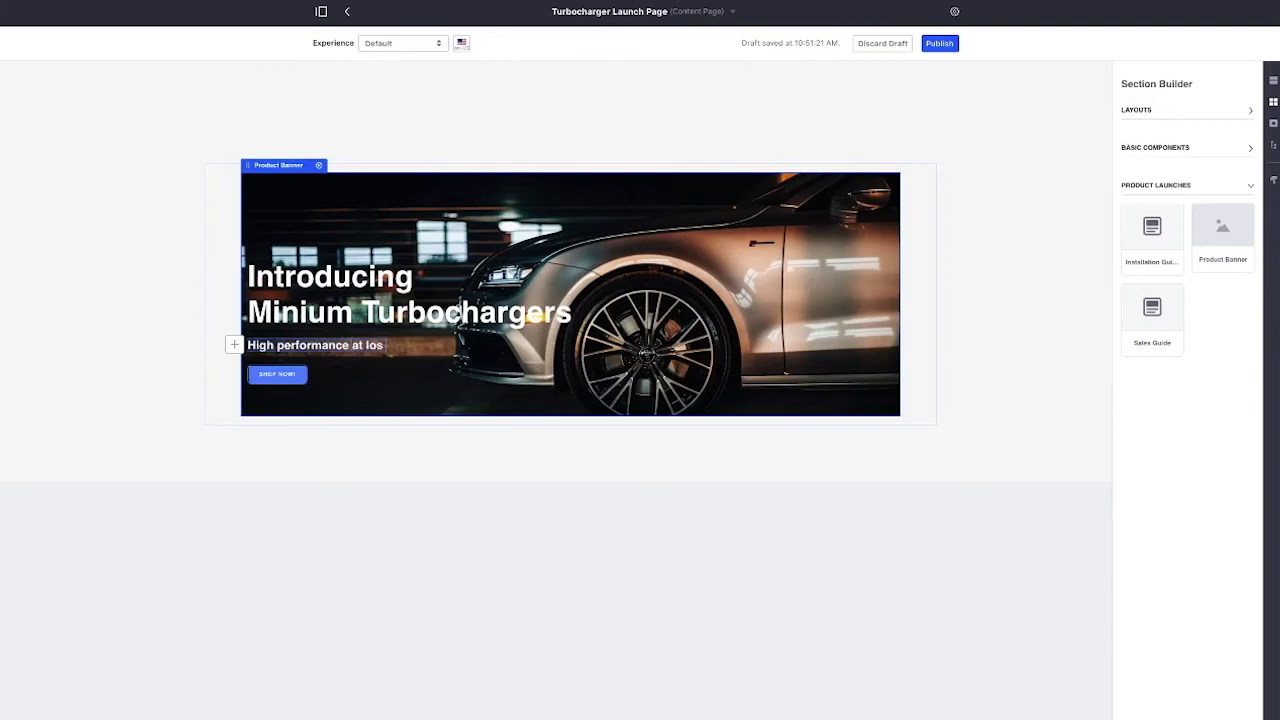
pyautogui.press('BackSpace')
pyautogui.write('w costs')
pyautogui.press('Escape')
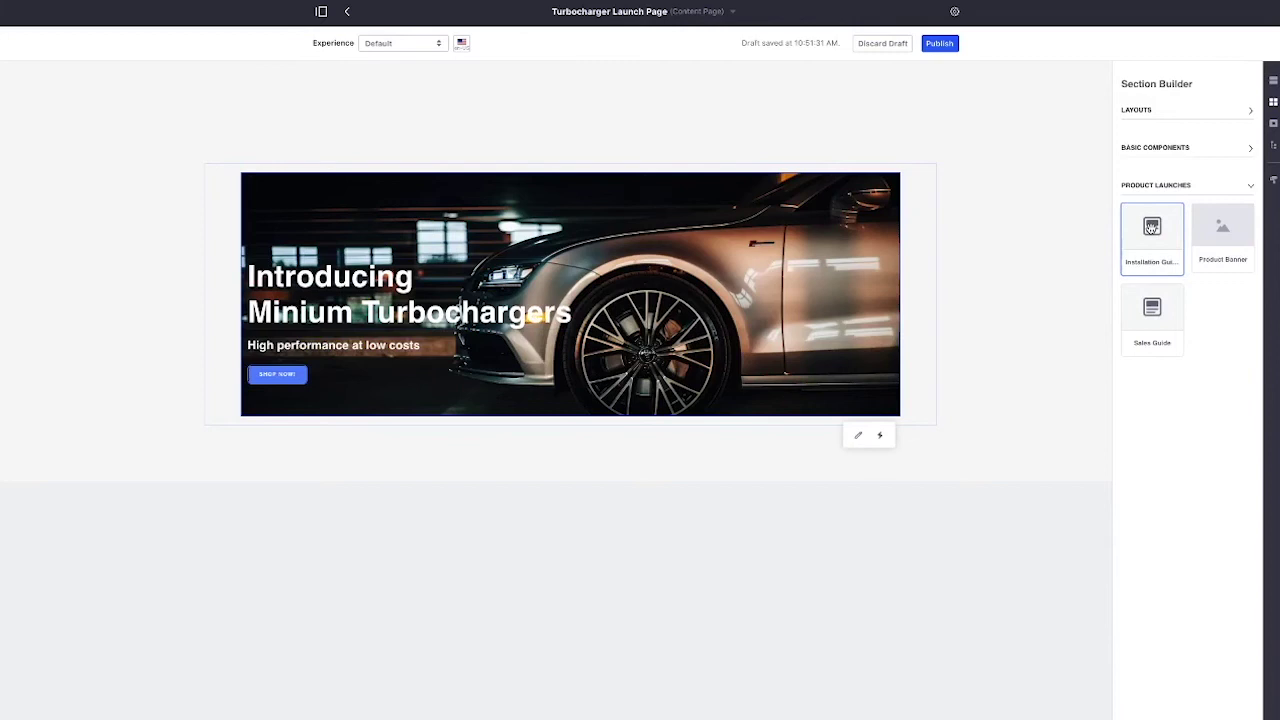
# Add a narrow-and-wide two-column layout below the banner and fill its narrow column with the Sales Guide above the Installation Guide.
pyautogui.moveTo(1152, 227)
pyautogui.mouseDown()
pyautogui.moveTo(751, 374)
pyautogui.moveTo(383, 458)
pyautogui.moveTo(294, 447)
pyautogui.moveTo(294, 431)
pyautogui.moveTo(889, 477)
pyautogui.moveTo(1152, 240)
pyautogui.mouseUp()
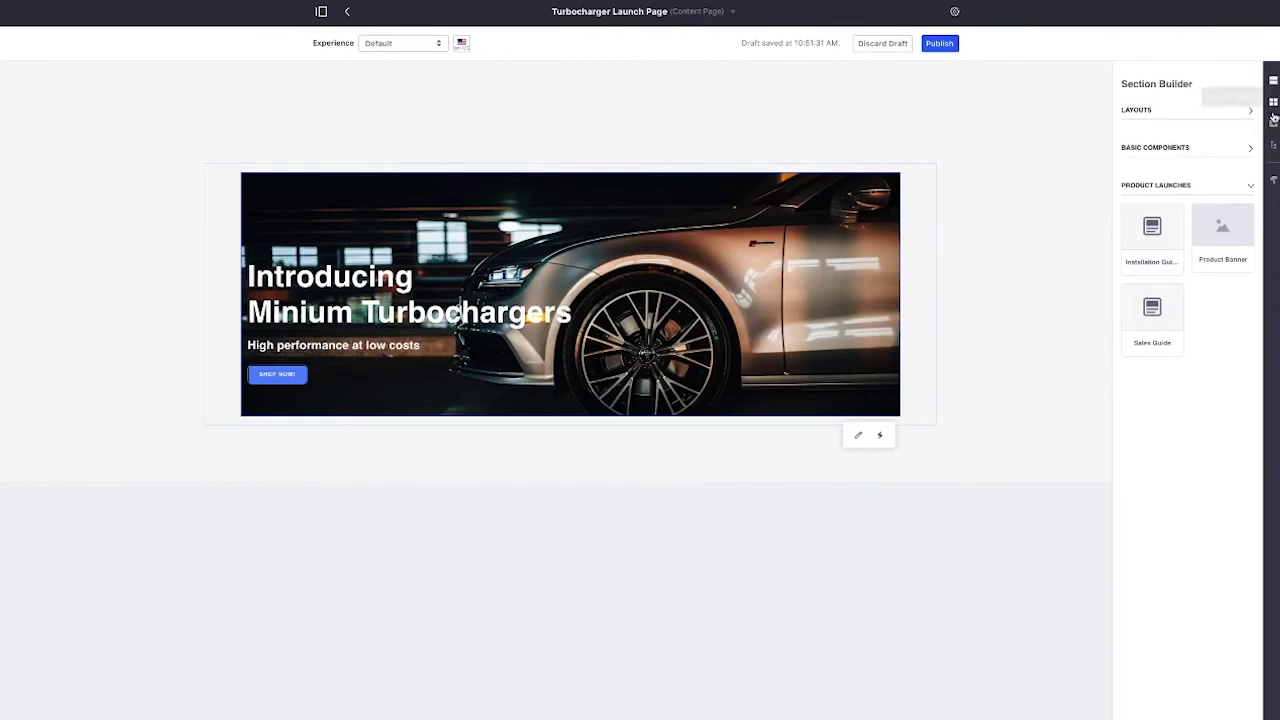
pyautogui.click(1228, 113)
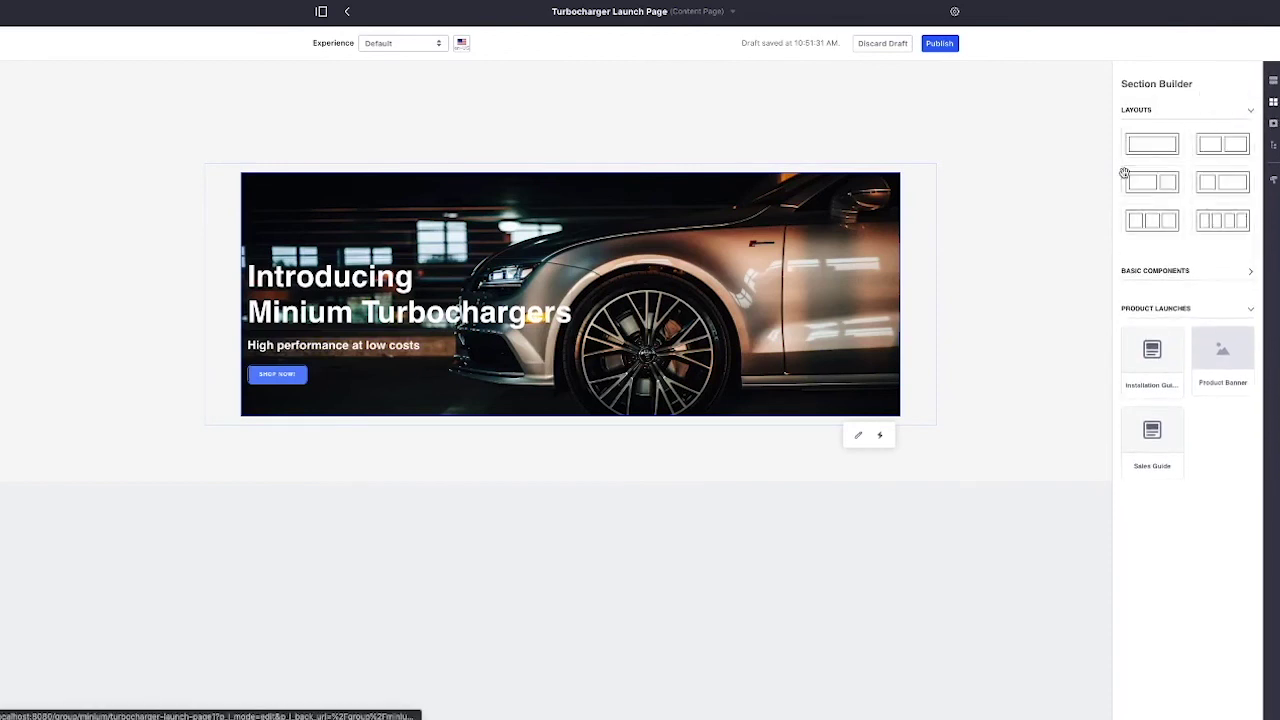
pyautogui.moveTo(1228, 181); pyautogui.dragTo(466, 425)
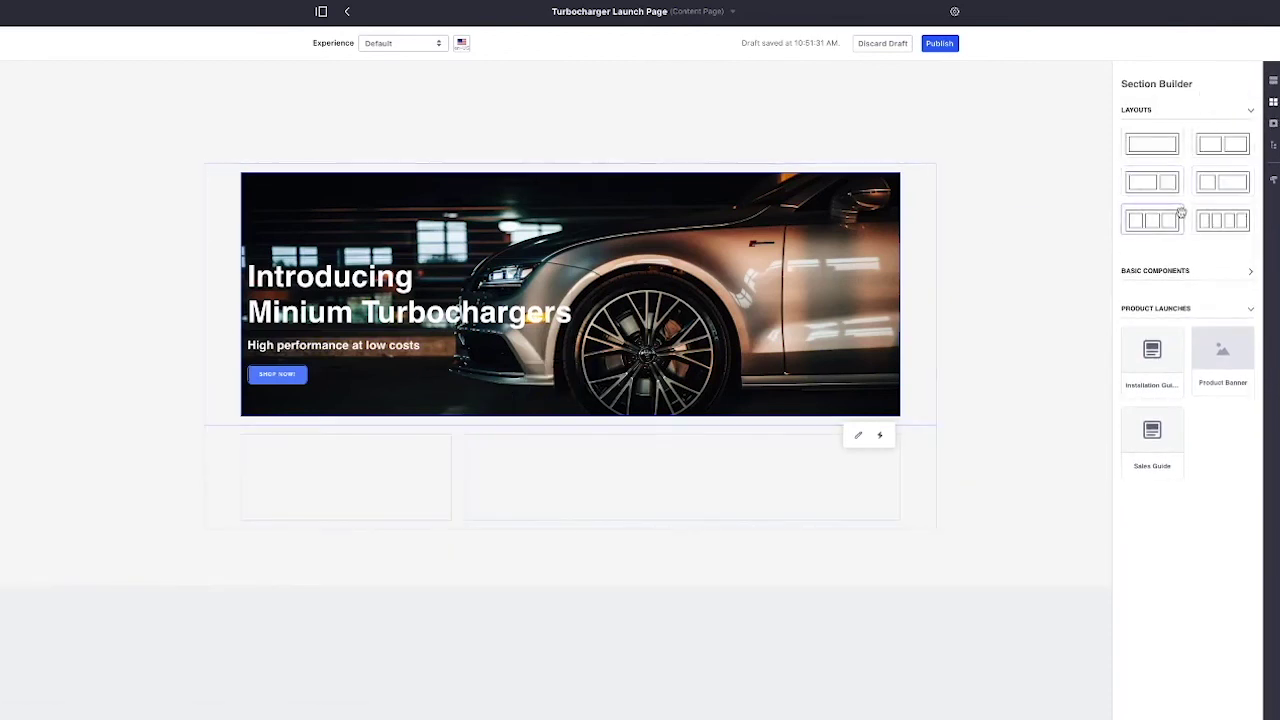
pyautogui.moveTo(1152, 350); pyautogui.dragTo(372, 470)
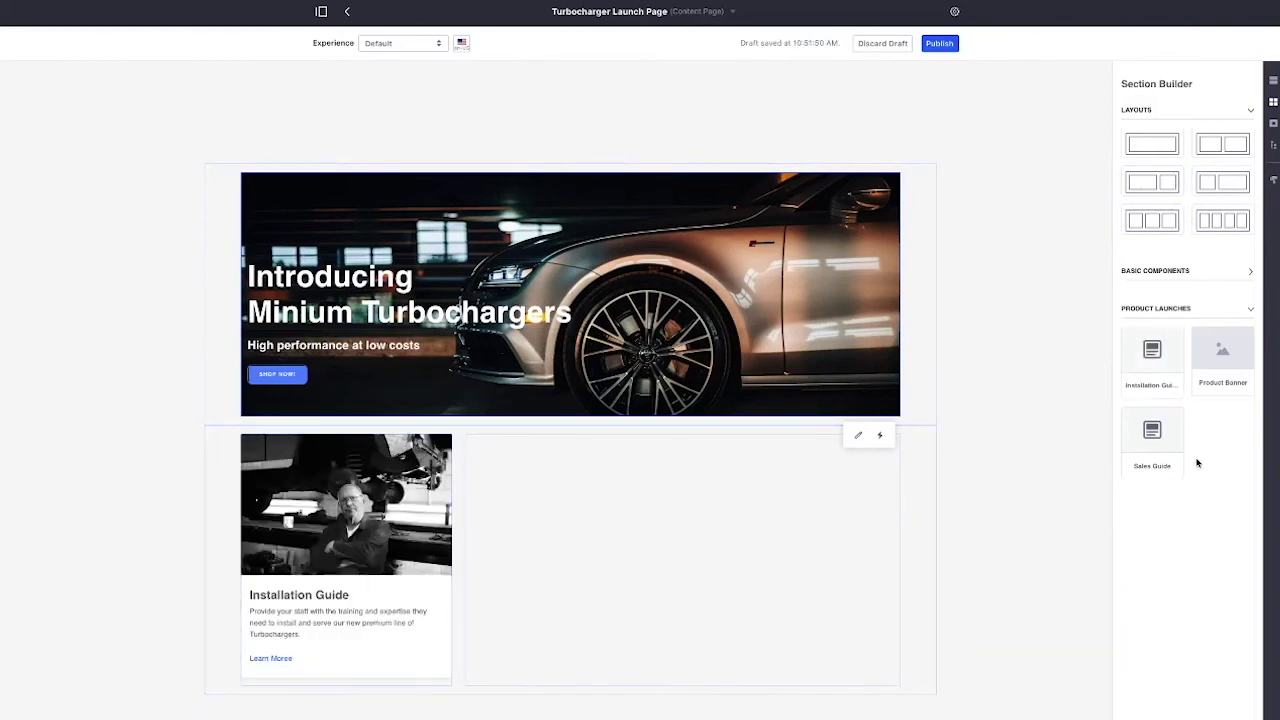
pyautogui.moveTo(1133, 443); pyautogui.dragTo(360, 455)
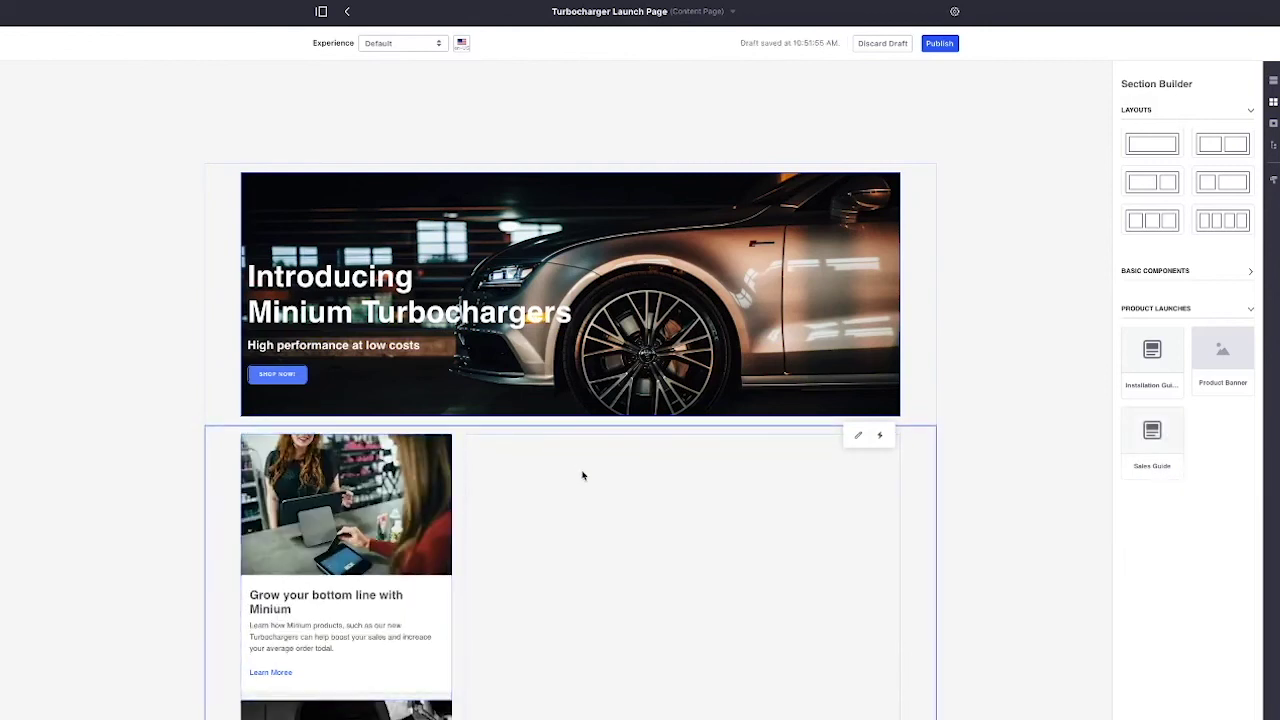
# Place the Commerce Product Details widget in the wide column beside the guide cards and publish the page.
pyautogui.scroll(-3, 705, 440)
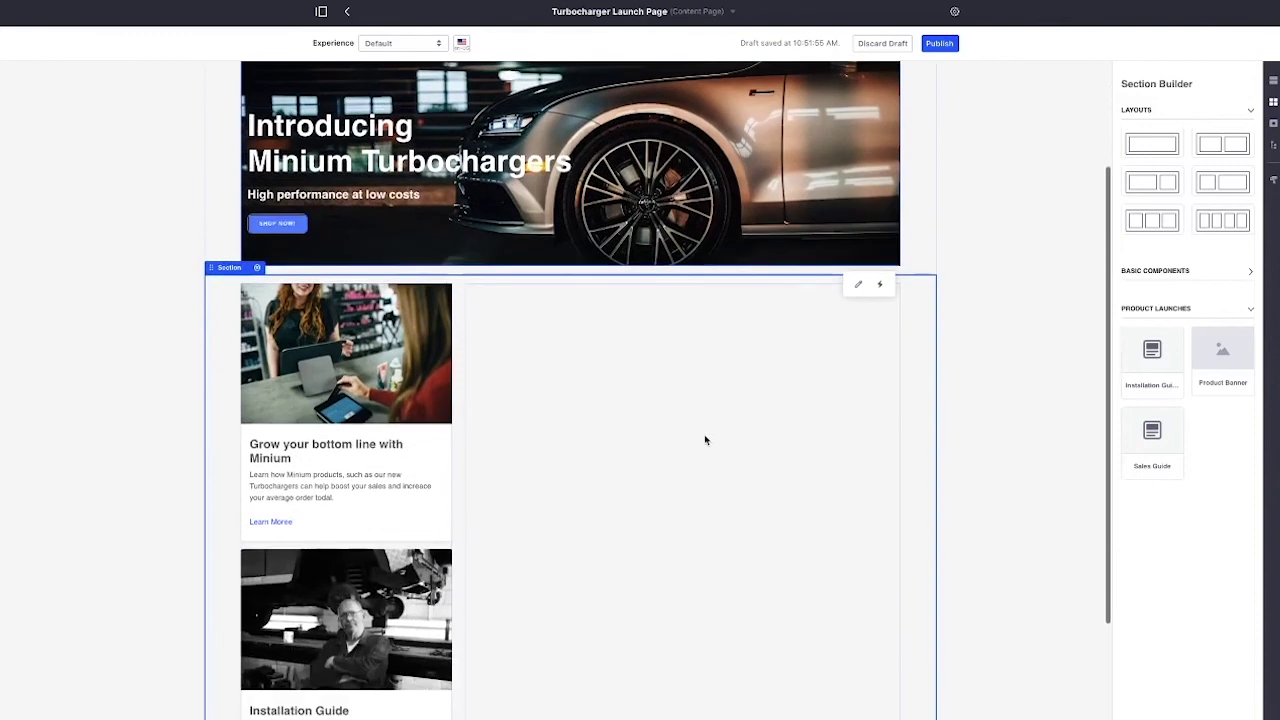
pyautogui.click(1273, 122)
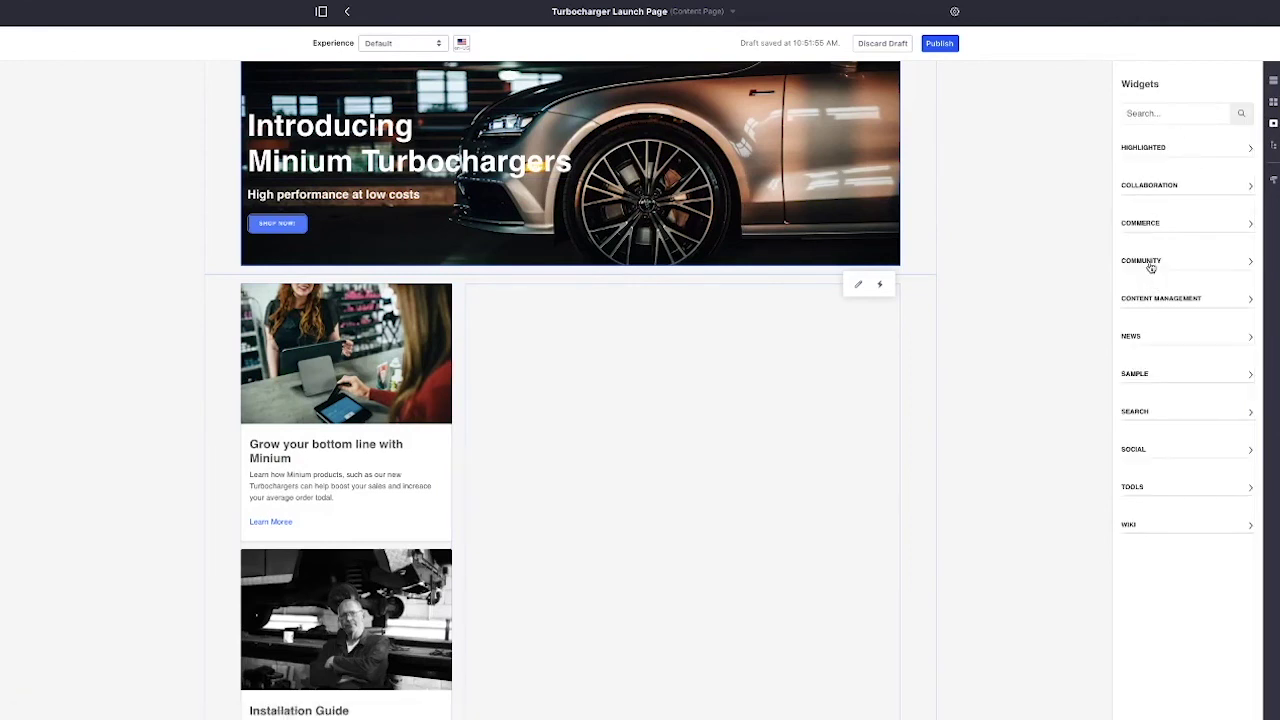
pyautogui.click(1153, 225)
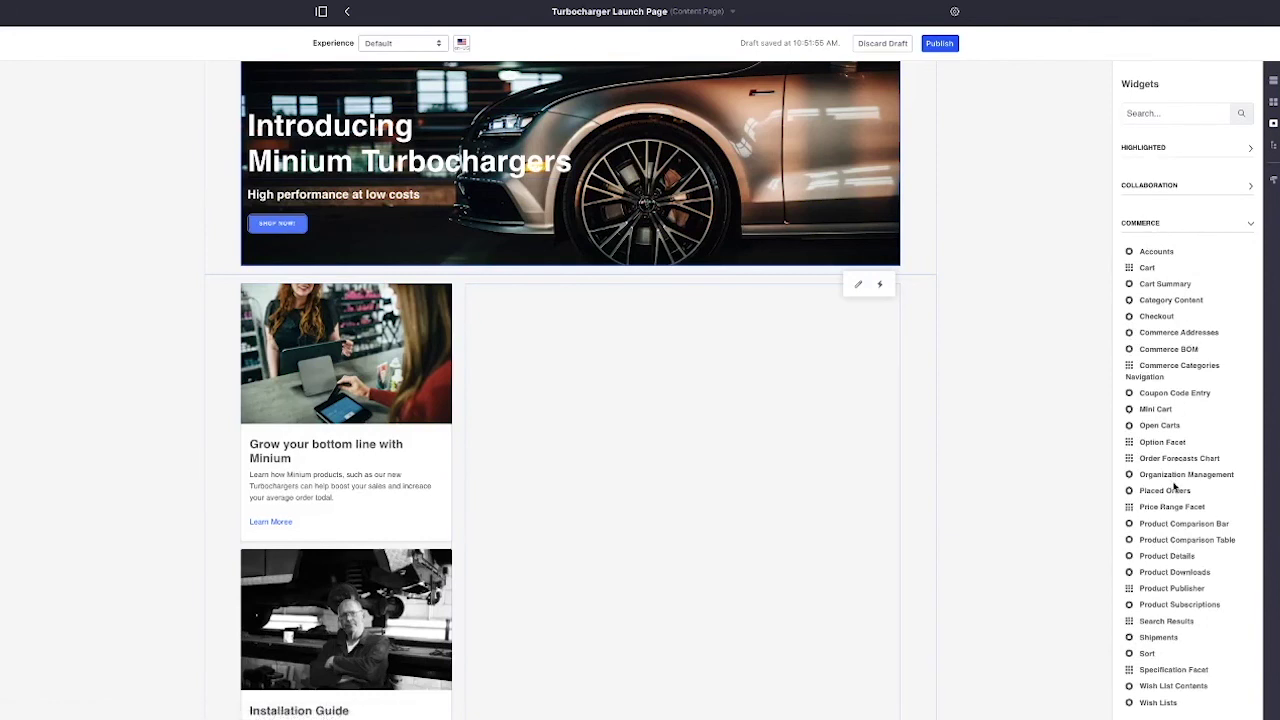
pyautogui.moveTo(1163, 556); pyautogui.dragTo(692, 462)
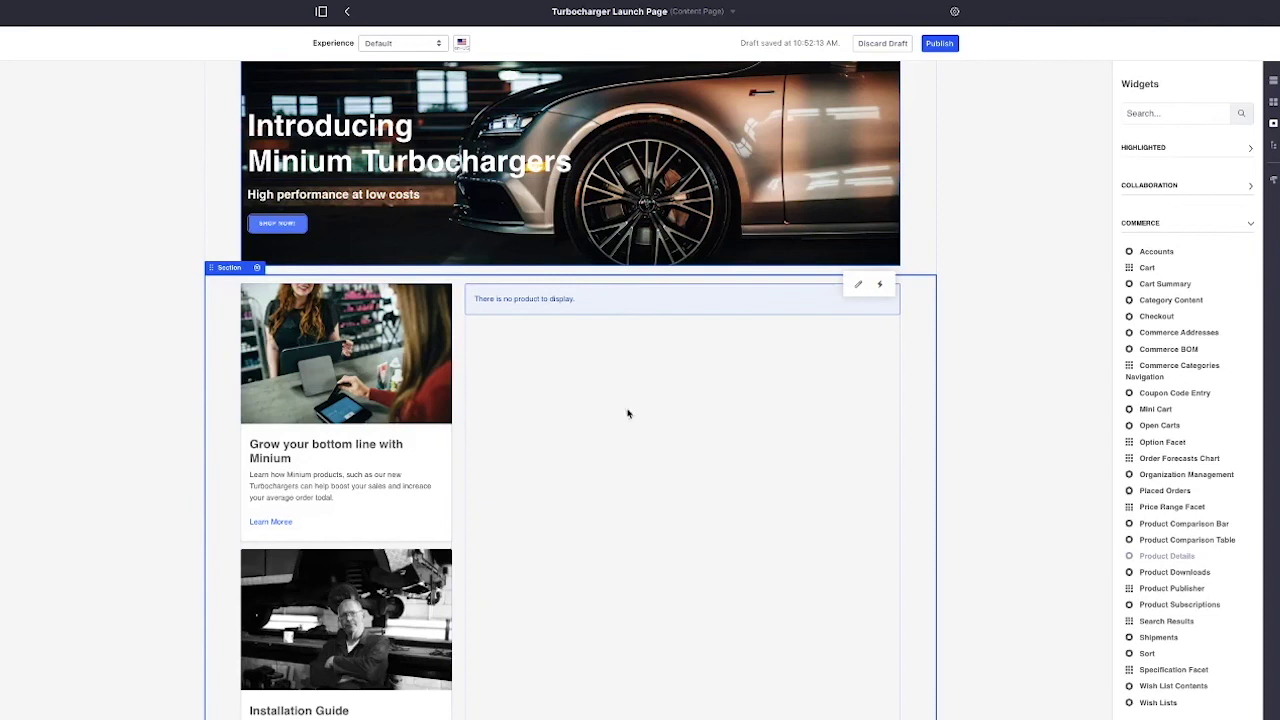
pyautogui.click(939, 44)
# Check the Turbocharger entry in the Minium Portal channel's product display pages and save the channel.
pyautogui.click(324, 12)
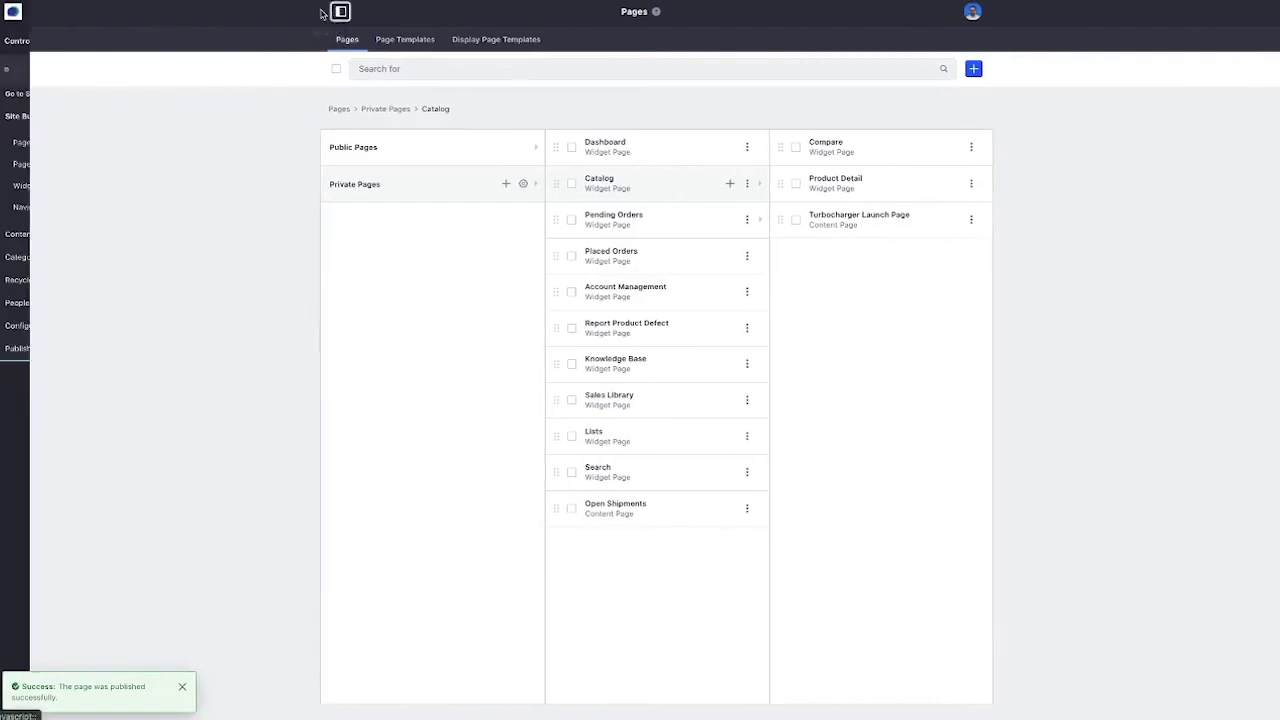
pyautogui.click(44, 42)
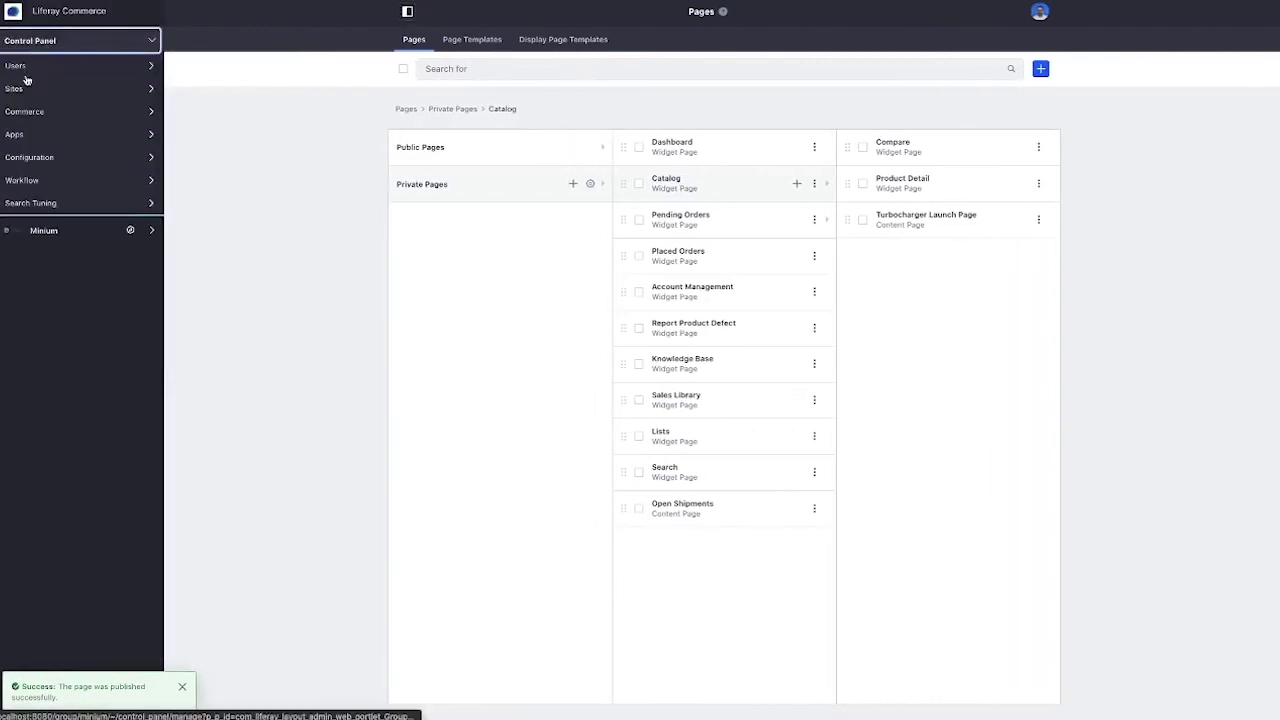
pyautogui.click(22, 111)
pyautogui.click(55, 137)
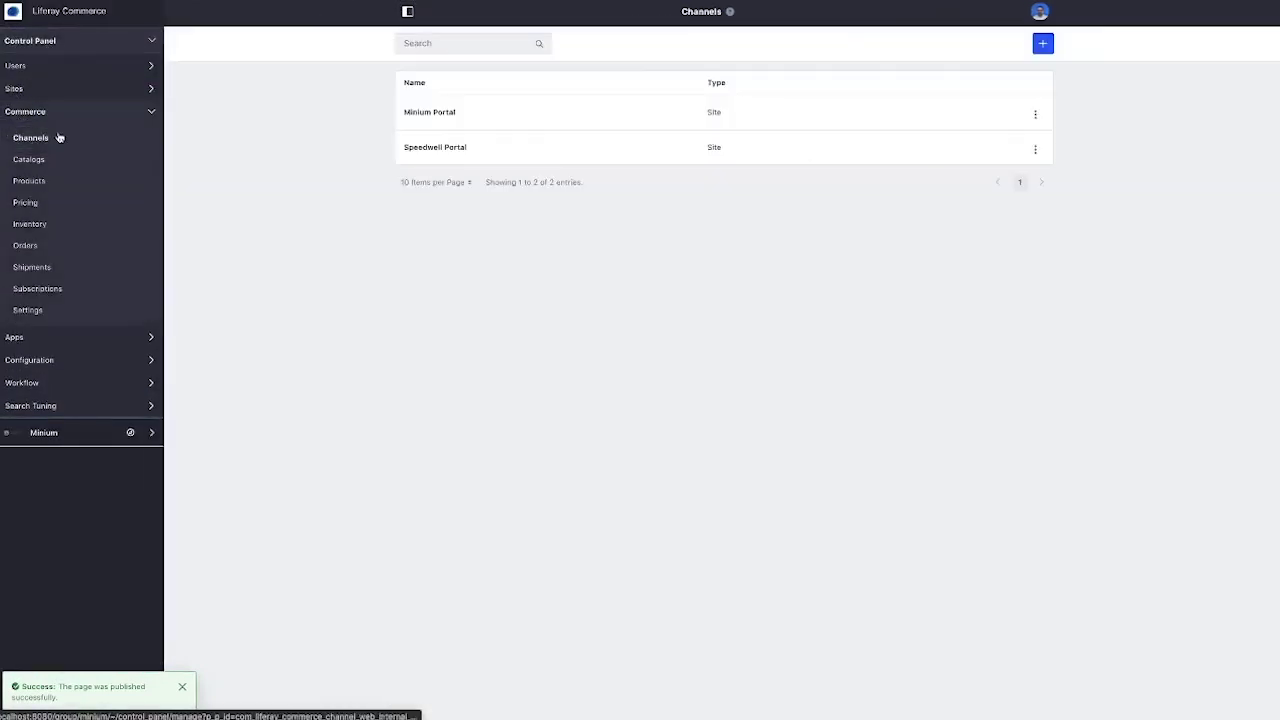
pyautogui.click(455, 113)
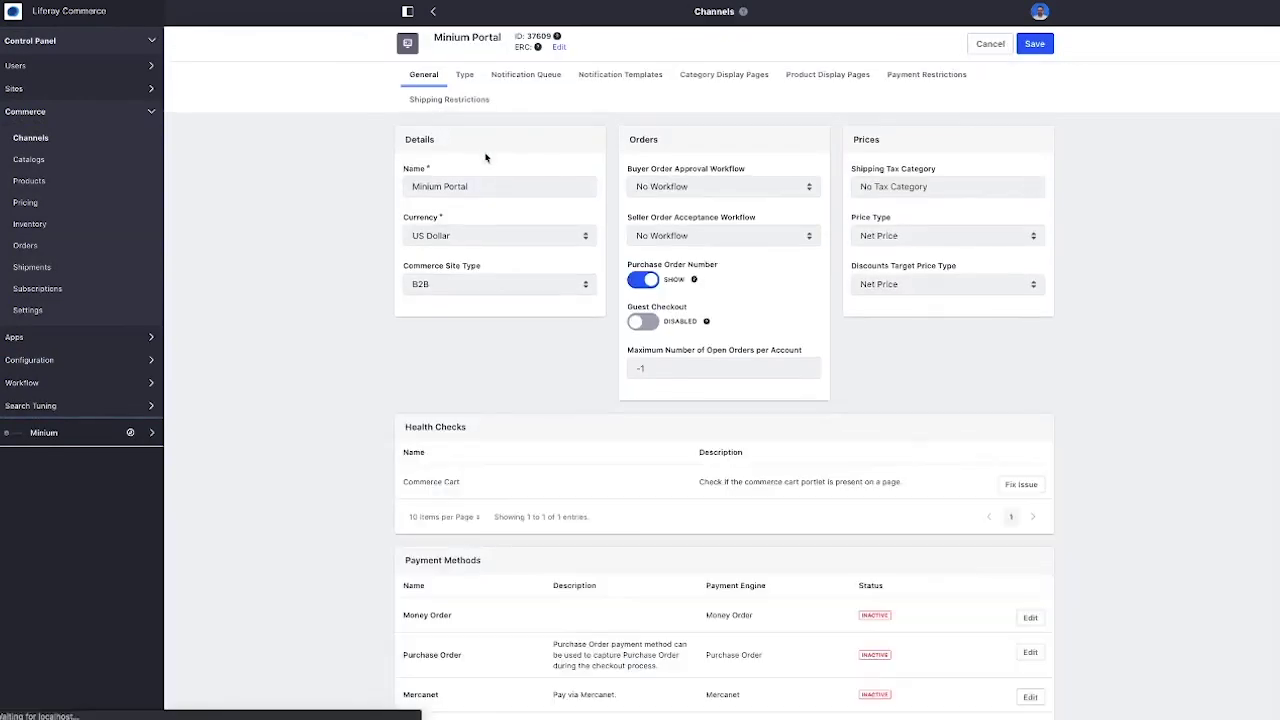
pyautogui.click(800, 77)
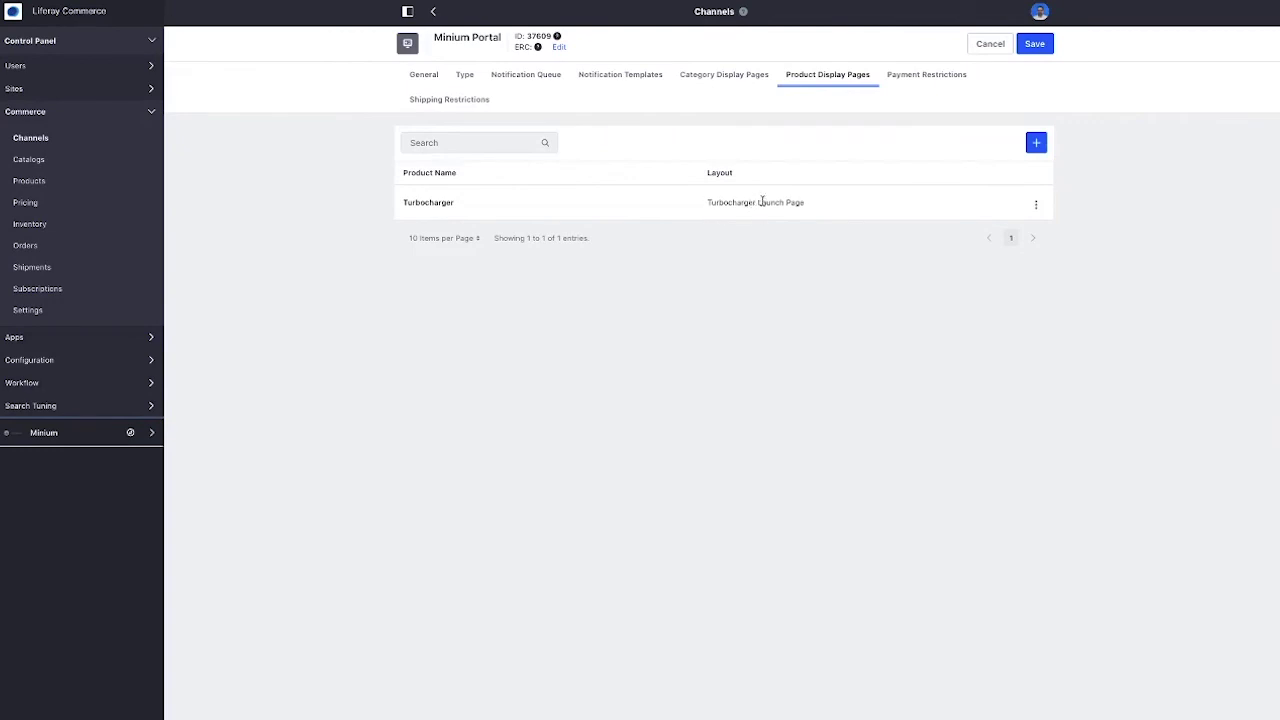
pyautogui.click(1035, 45)
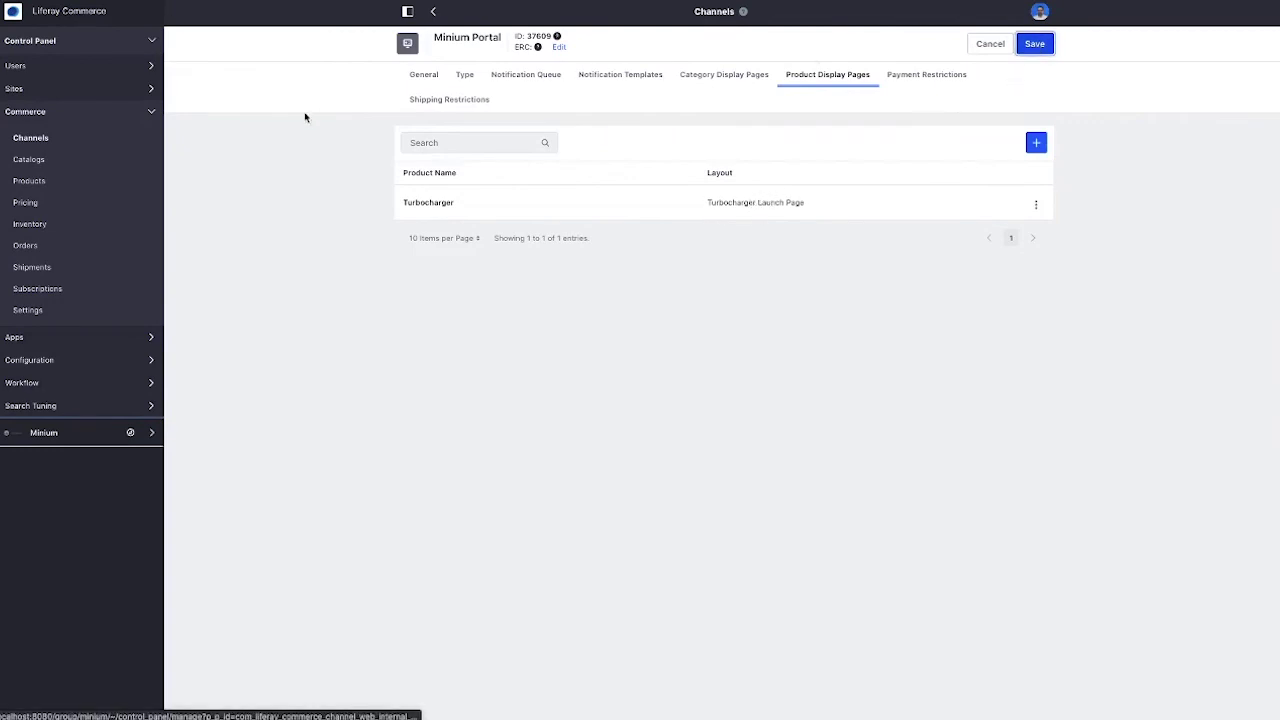
# Go to the Minium site, search the catalog for "turbo" and open the Turbocharger product.
pyautogui.click(38, 433)
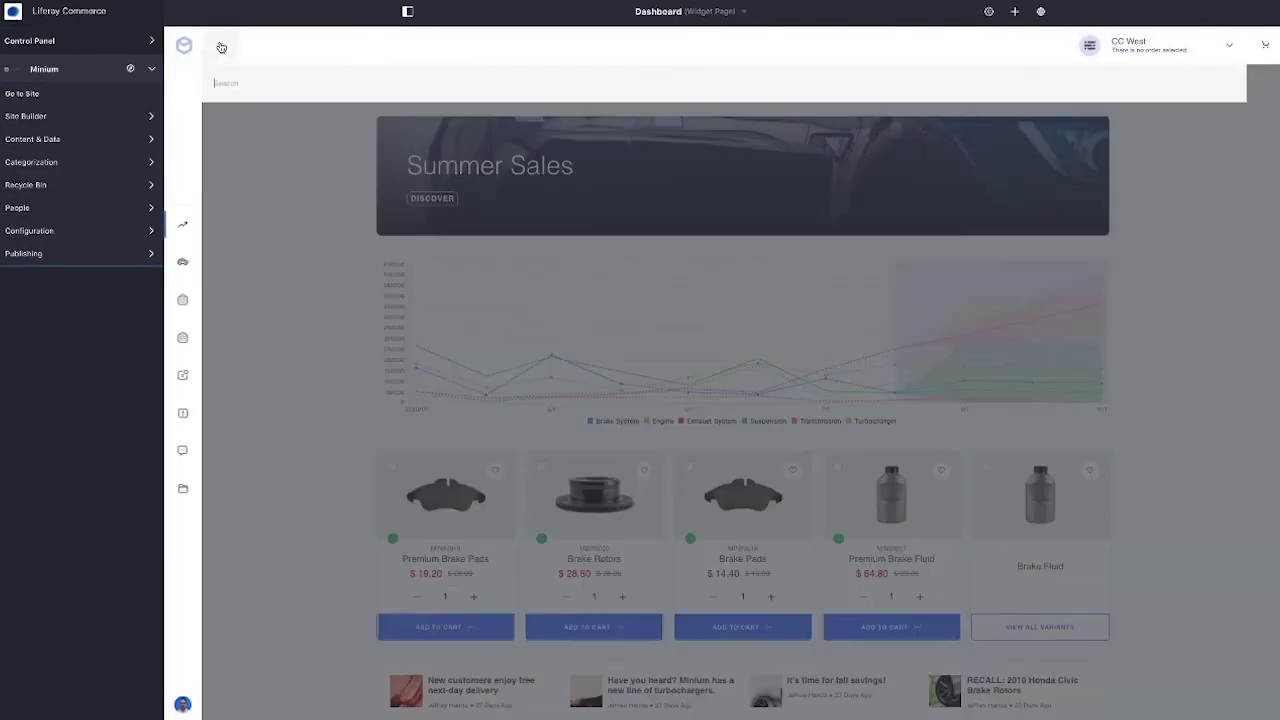
pyautogui.write('turbo')
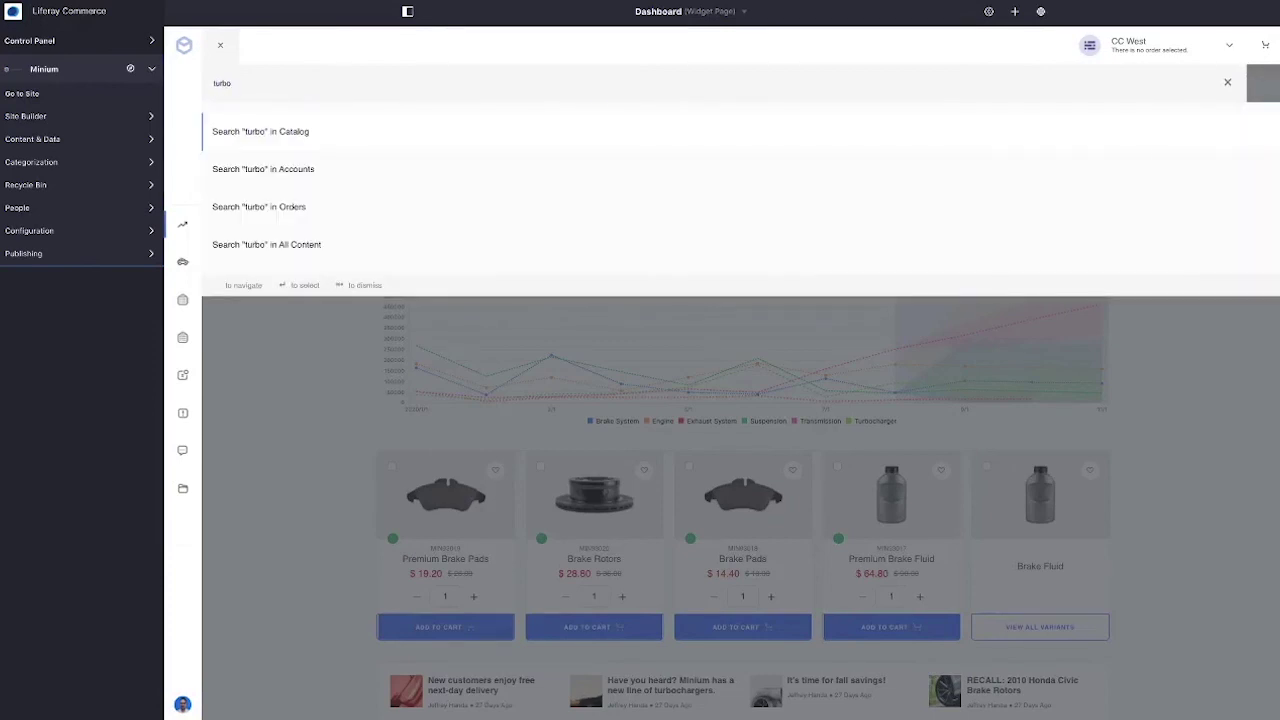
pyautogui.click(237, 136)
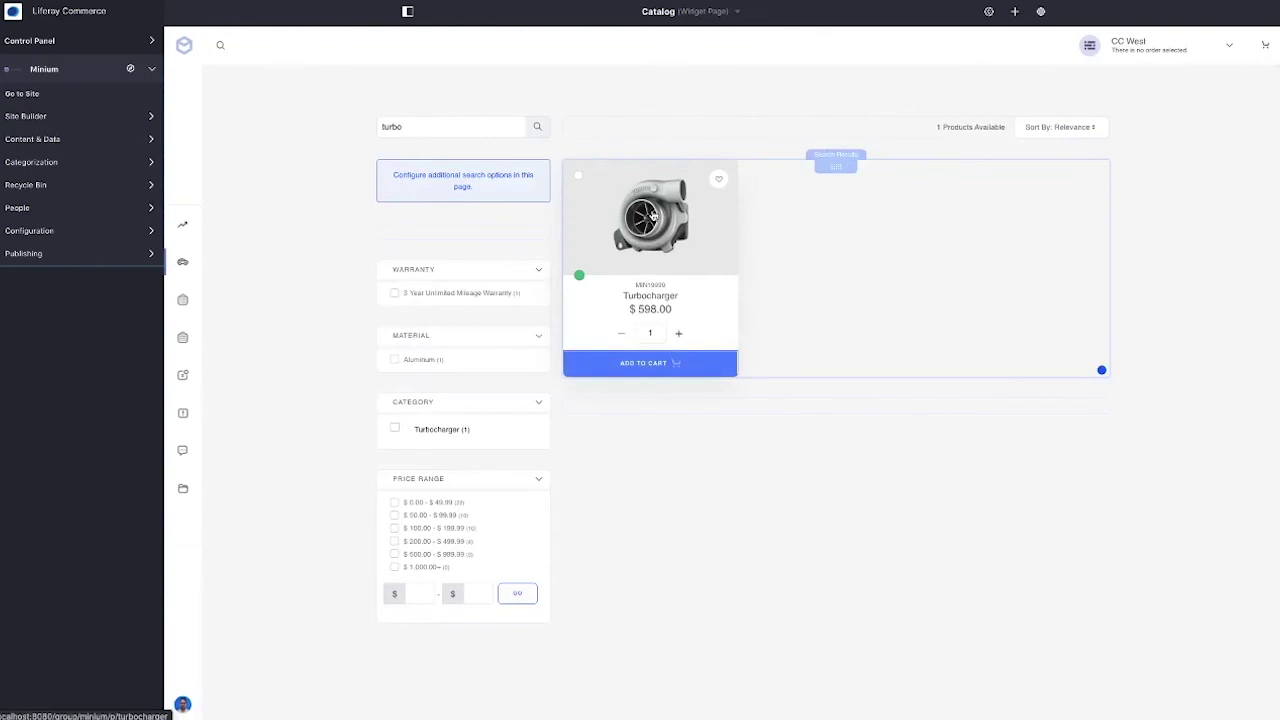
pyautogui.click(651, 215)
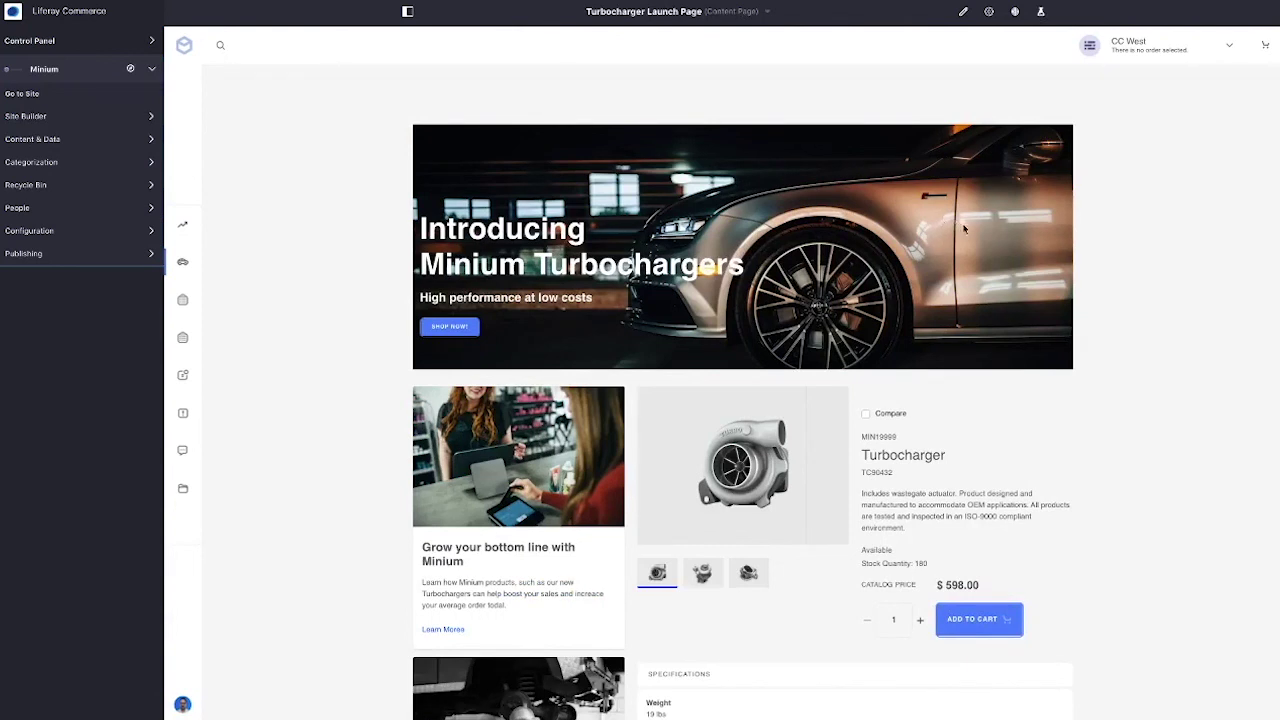
# Review the live Turbocharger launch page, including its alternate product images, specifications and attachments.
pyautogui.scroll(-3, 745, 295)
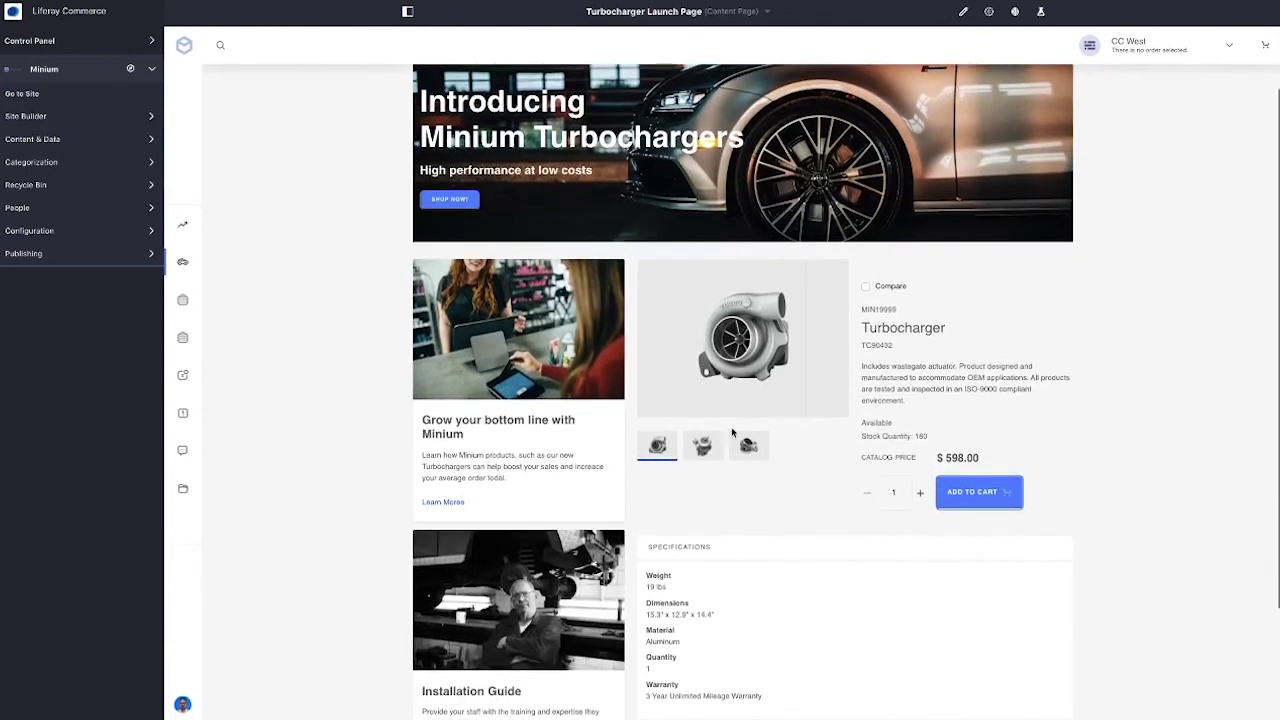
pyautogui.click(693, 453)
pyautogui.click(748, 447)
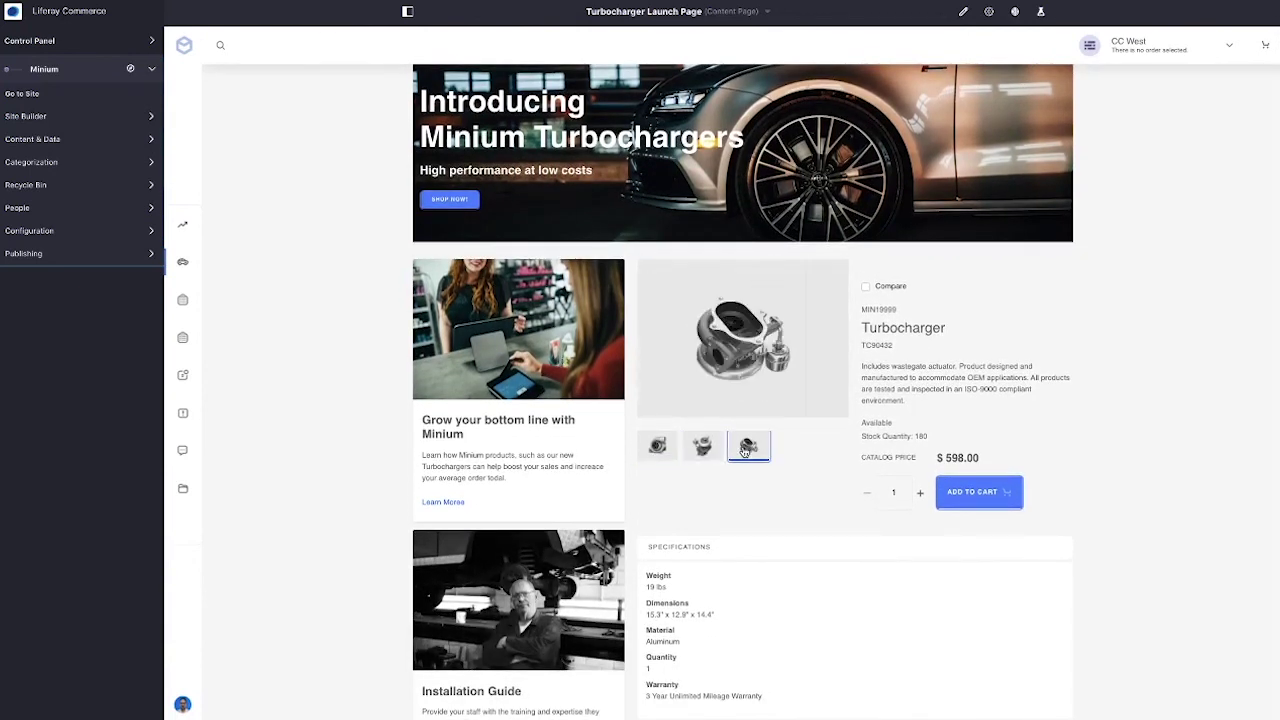
pyautogui.scroll(-2, 745, 453)
pyautogui.scroll(-2, 745, 452)
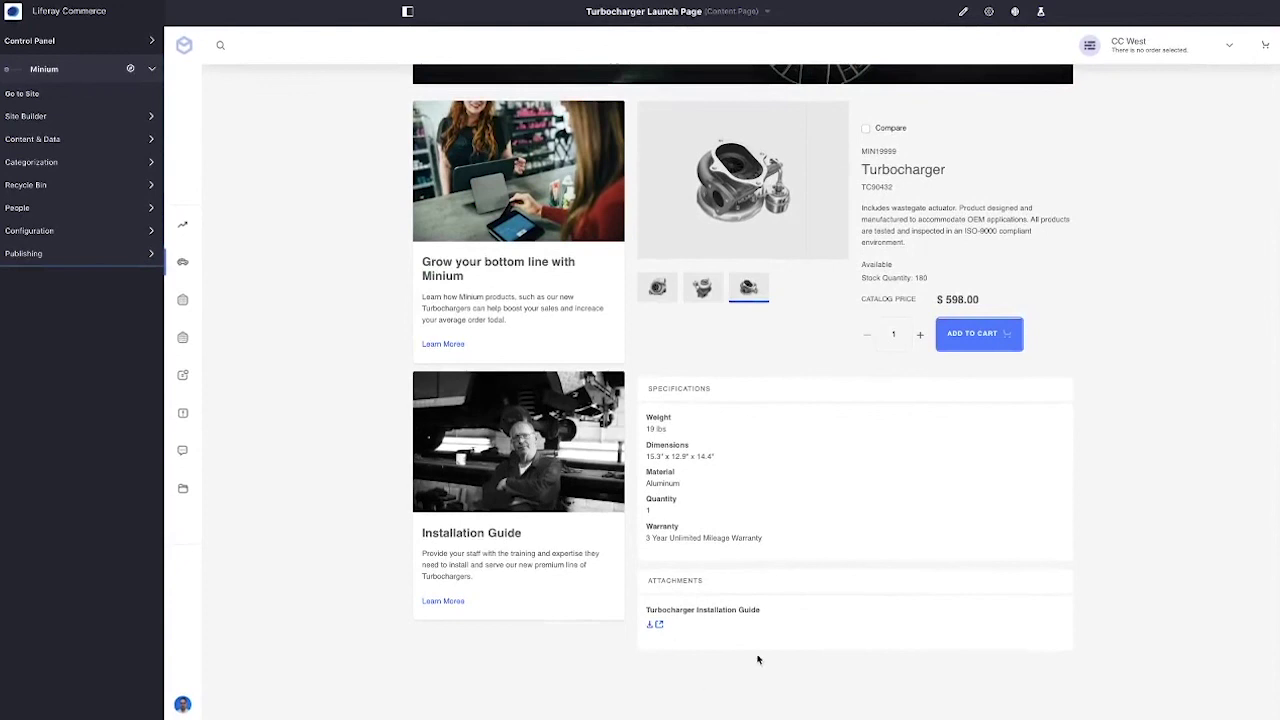
pyautogui.scroll(6, 730, 590)
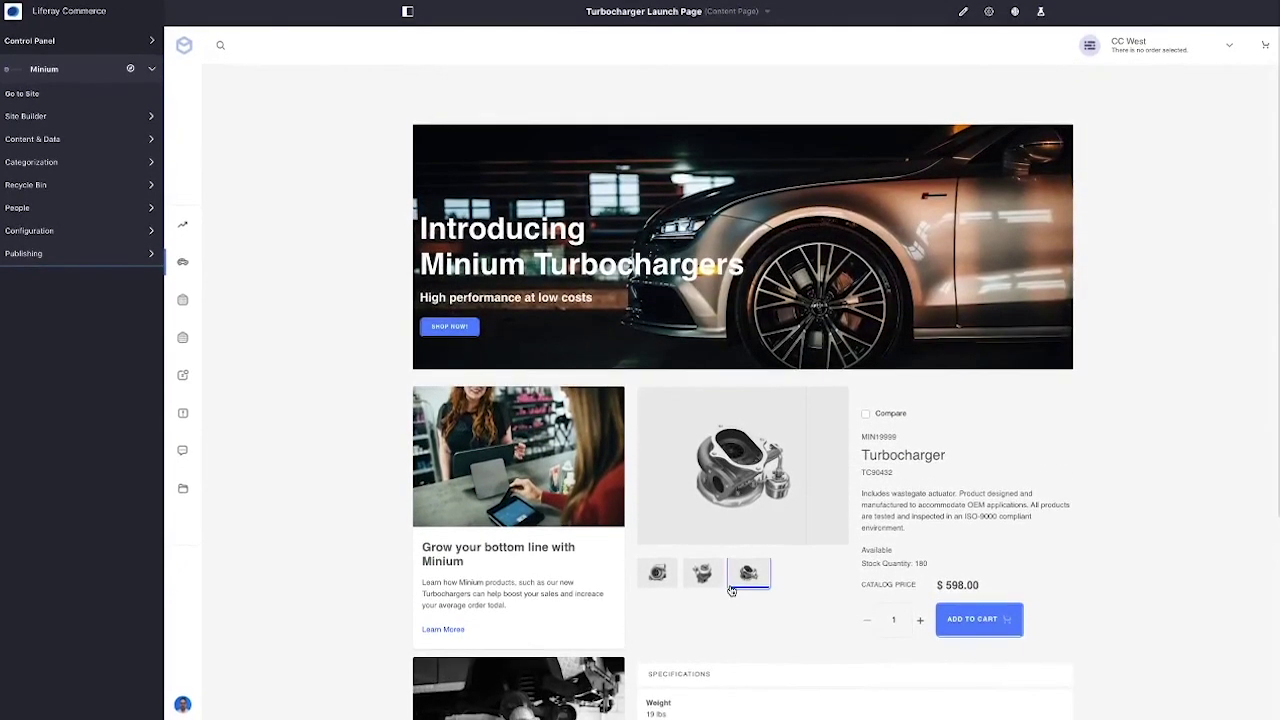